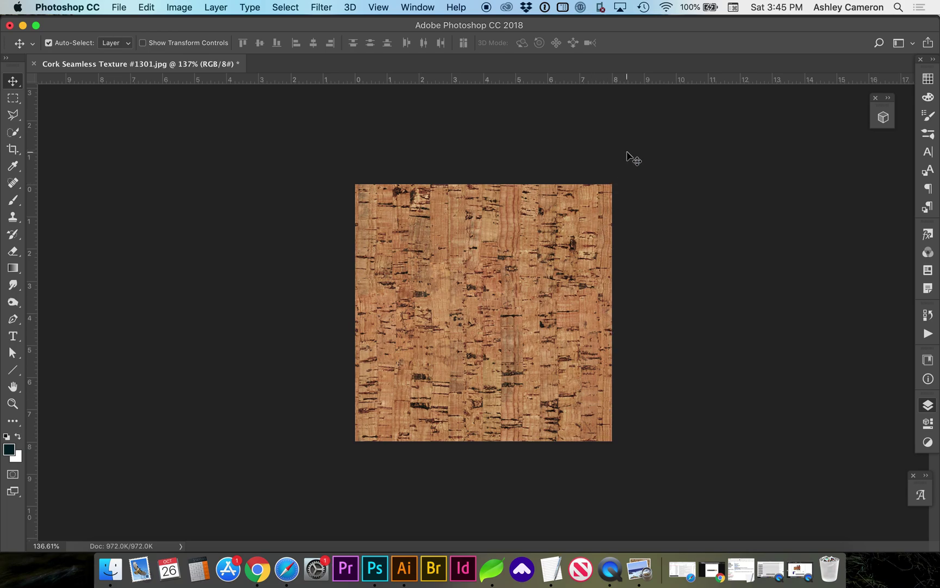
Step: Save a copy of the cork texture as Cork-color.jpg in the cork folder at maximum JPEG quality
{"action": "key", "text": "super"}
{"action": "key", "text": "super+shift+s"}
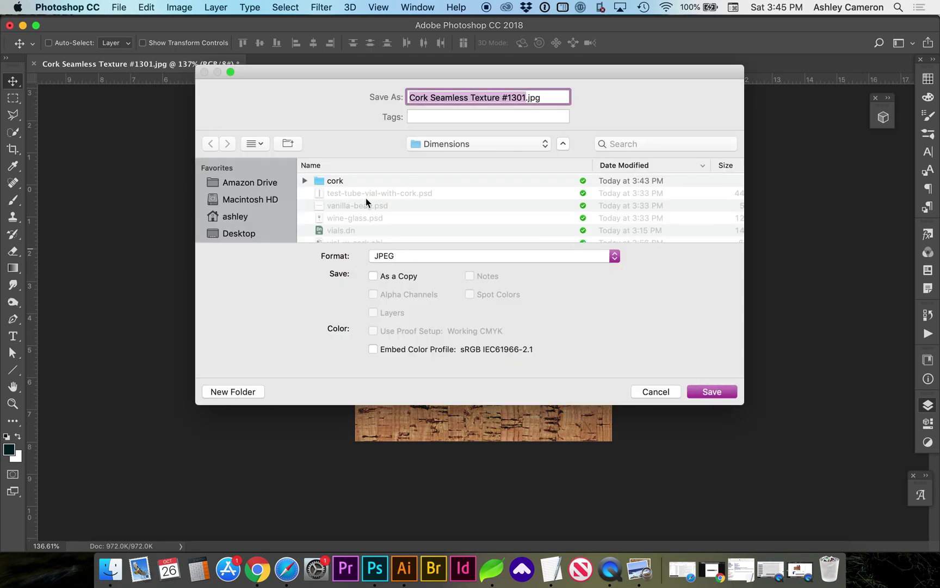
{"action": "double_click", "coordinate": [323, 183]}
{"action": "left_click_drag", "start_coordinate": [528, 97], "coordinate": [429, 98]}
{"action": "type", "text": "-color-"}
{"action": "key", "text": "BackSpace"}
{"action": "key", "text": "Return"}
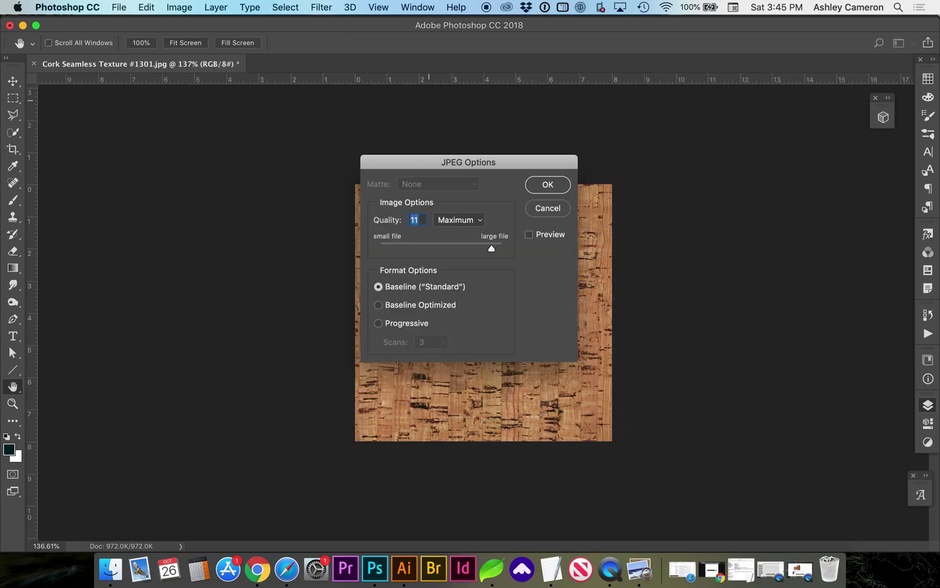
{"action": "left_click", "coordinate": [541, 186]}
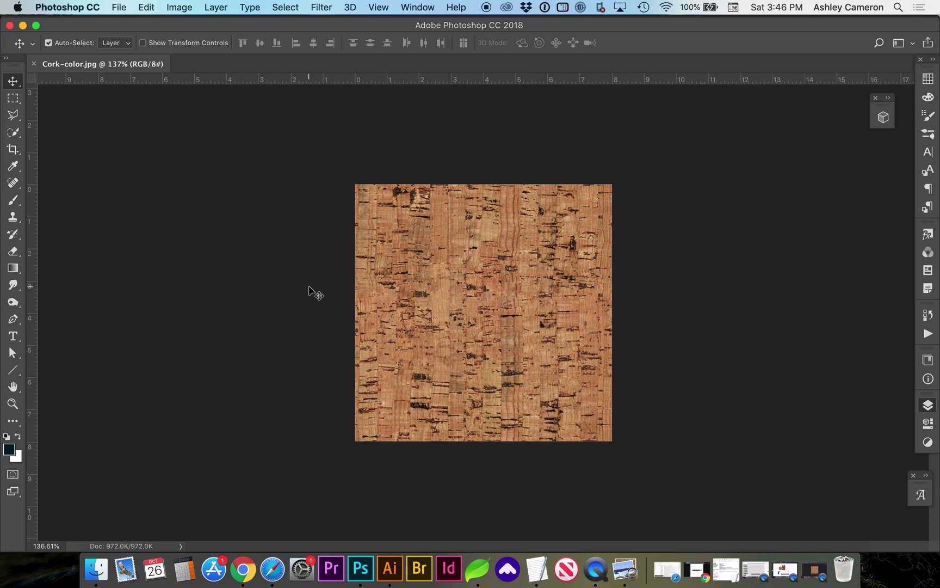
Step: Create a Plane mesh from the cork image's depth map and switch to the 3D workspace
{"action": "left_click", "coordinate": [419, 8]}
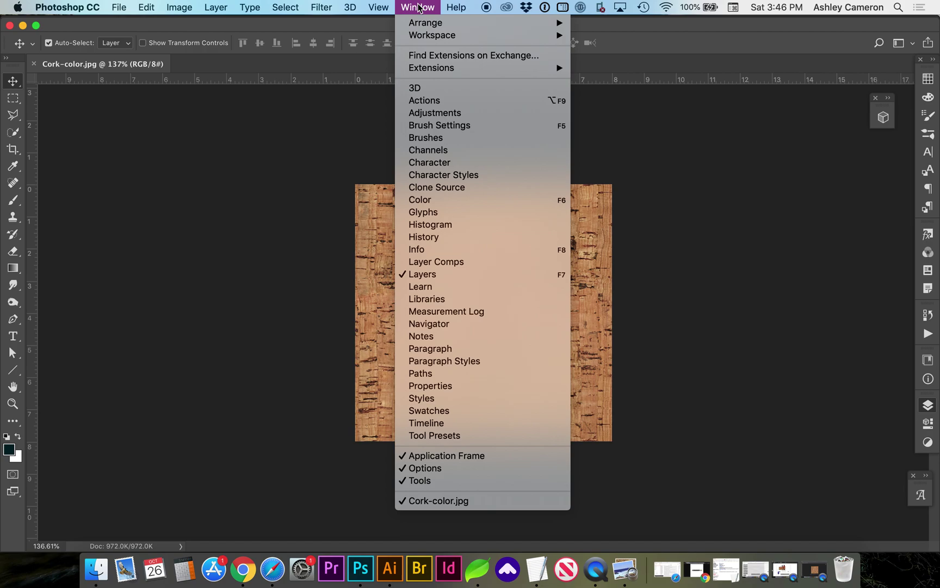
{"action": "left_click", "coordinate": [415, 90]}
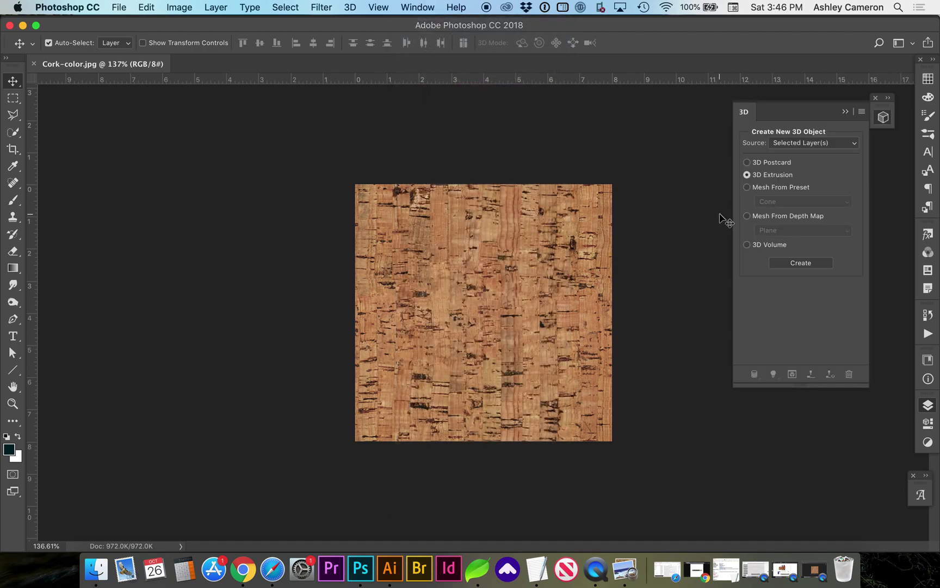
{"action": "left_click", "coordinate": [748, 216]}
{"action": "left_click", "coordinate": [782, 231]}
{"action": "left_click", "coordinate": [782, 233]}
{"action": "left_click", "coordinate": [798, 264]}
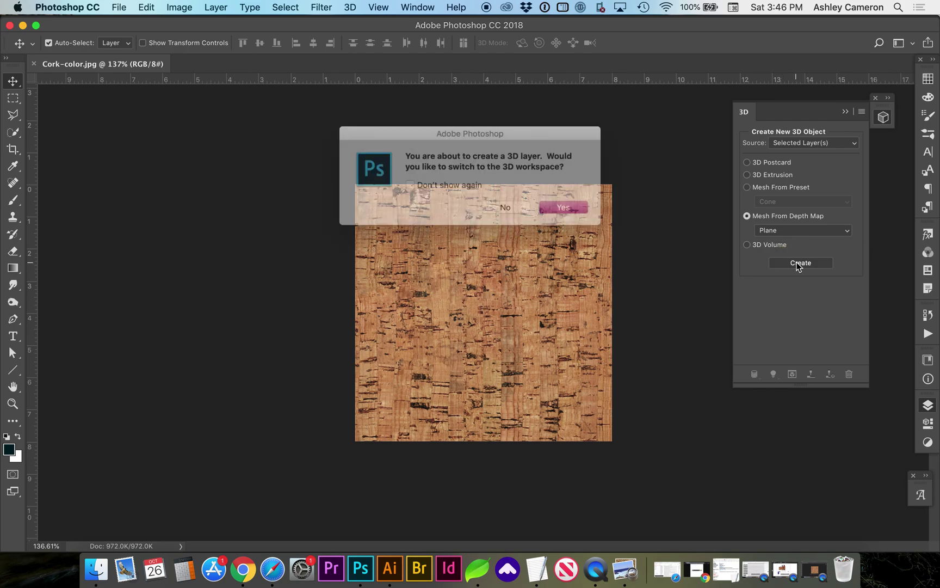
{"action": "left_click", "coordinate": [583, 212]}
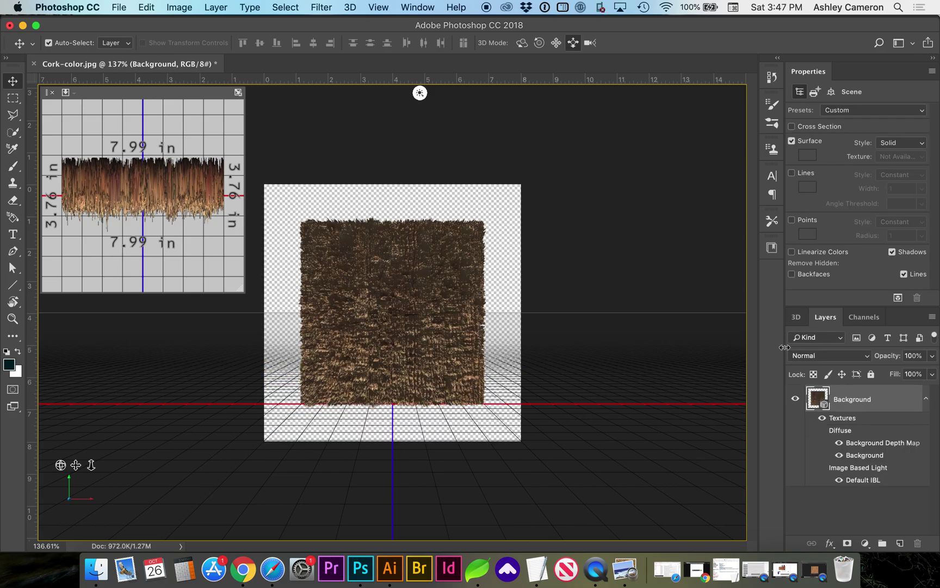
Step: Select the Background mesh's material and choose Generate Normals From Diffuse for its Normal texture
{"action": "left_click", "coordinate": [796, 318]}
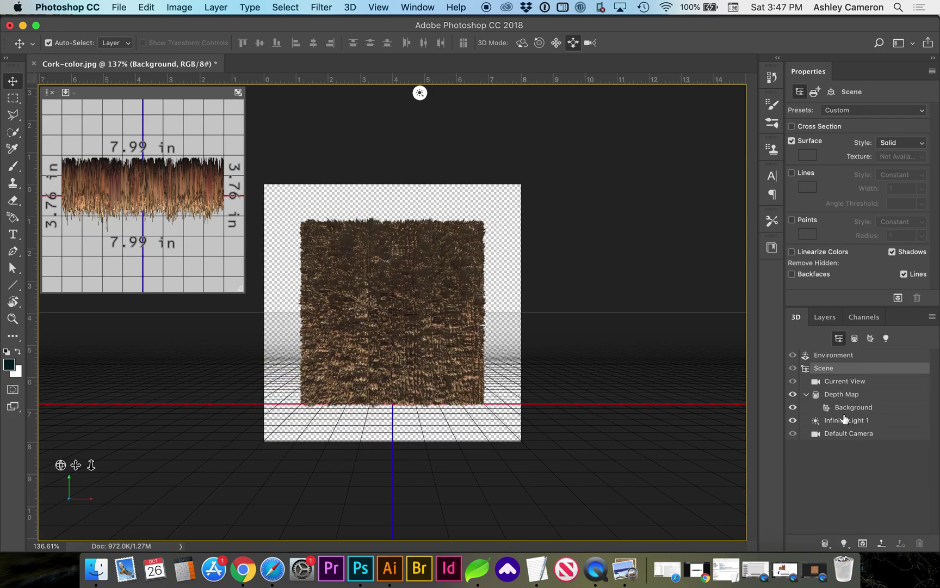
{"action": "left_click", "coordinate": [858, 412]}
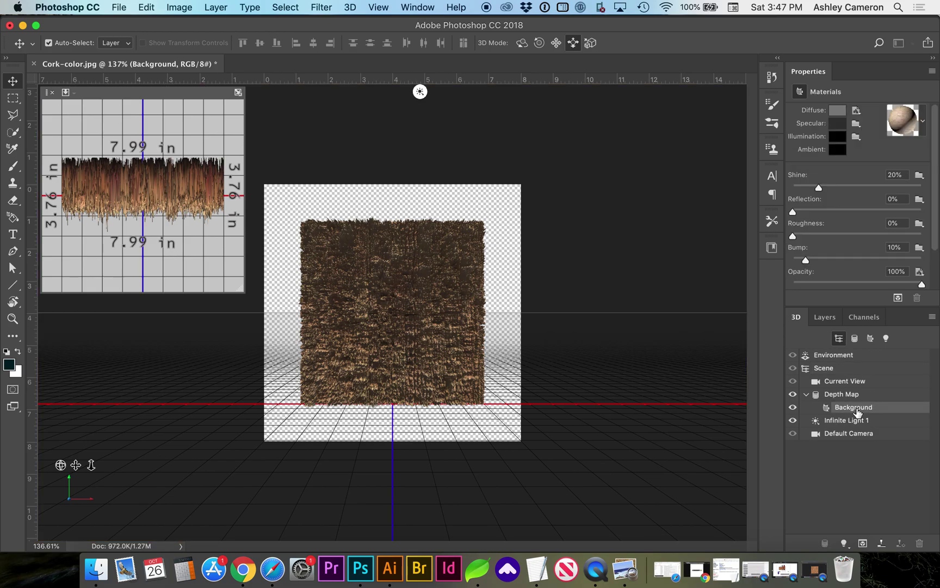
{"action": "scroll", "coordinate": [850, 191], "scroll_direction": "down", "scroll_amount": 3}
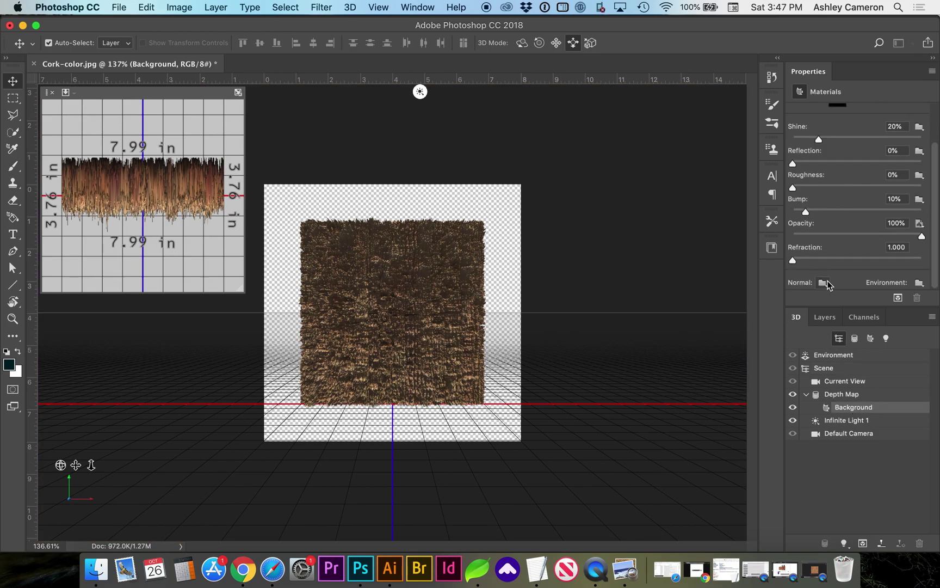
{"action": "left_click", "coordinate": [825, 283]}
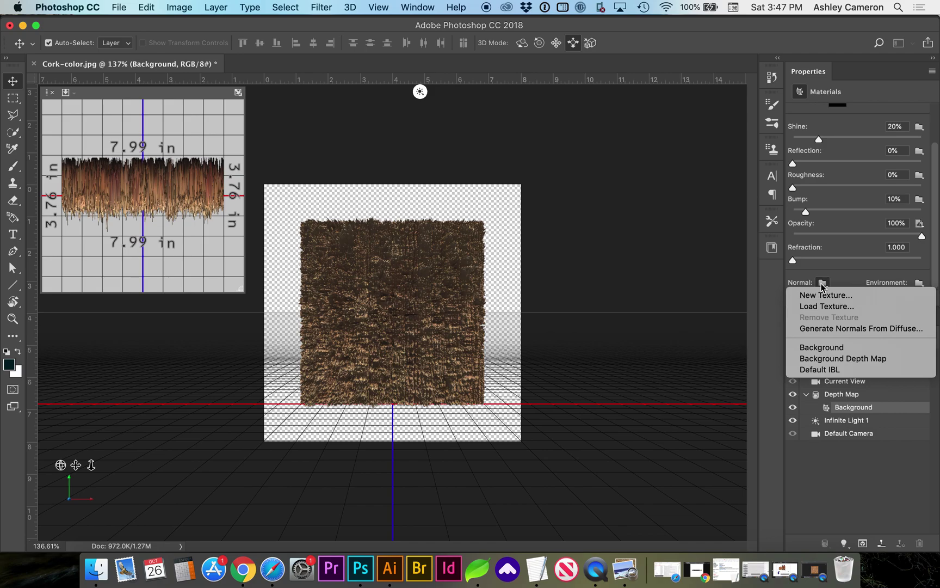
{"action": "left_click", "coordinate": [822, 330]}
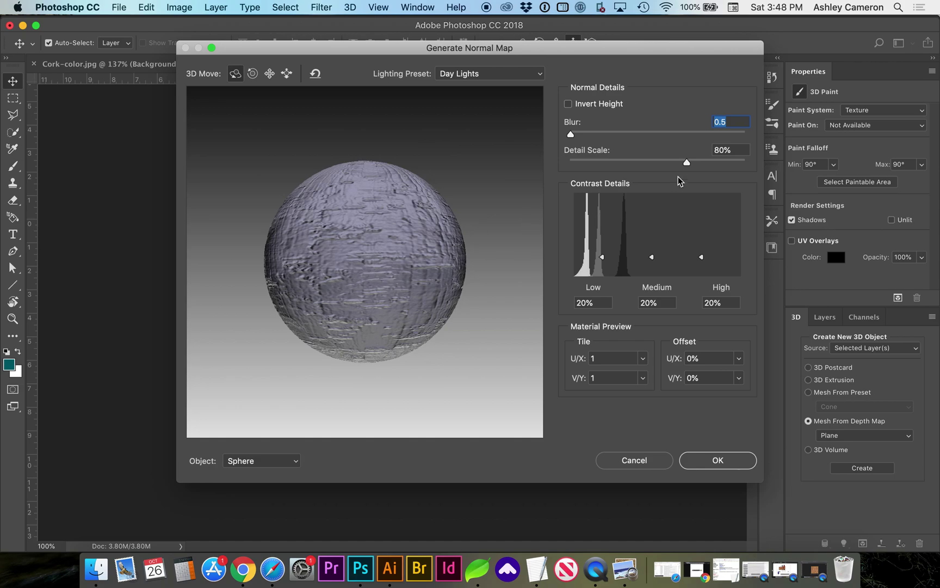
Step: Generate the normal map with Blur 0.5 and Detail Scale 89%, then apply it
{"action": "left_click_drag", "start_coordinate": [687, 163], "coordinate": [683, 162]}
{"action": "left_click_drag", "start_coordinate": [653, 256], "coordinate": [649, 257]}
{"action": "left_click_drag", "start_coordinate": [369, 274], "coordinate": [474, 276]}
{"action": "mouse_move", "coordinate": [683, 163]}
{"action": "left_mouse_down"}
{"action": "mouse_move", "coordinate": [708, 162]}
{"action": "mouse_move", "coordinate": [700, 162]}
{"action": "left_mouse_up"}
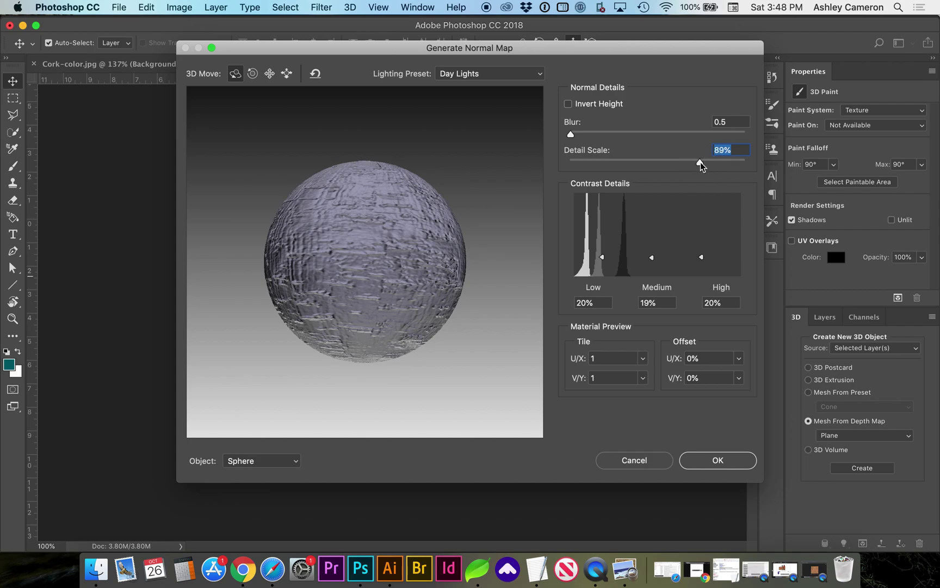
{"action": "left_click", "coordinate": [710, 468]}
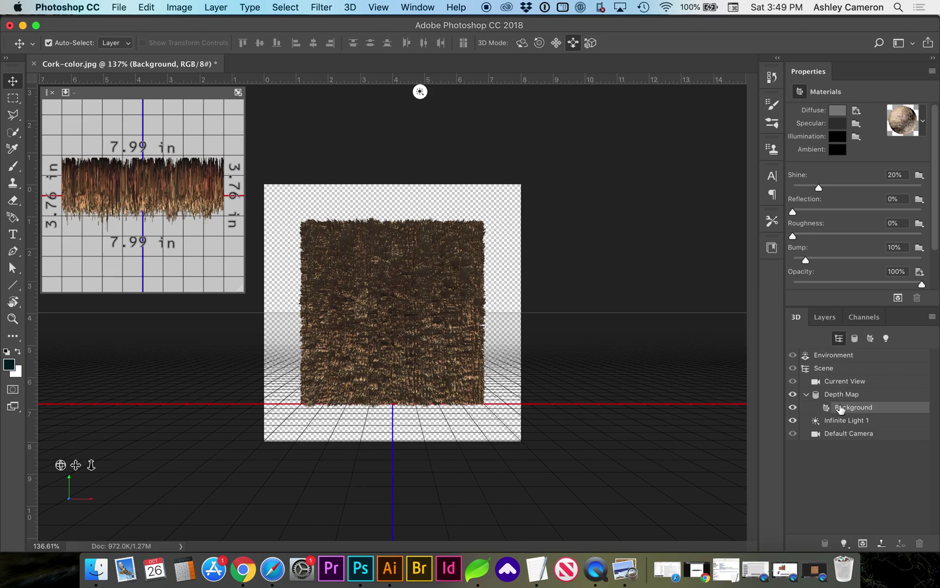
Step: Open the generated normal map texture as its own document
{"action": "scroll", "coordinate": [831, 226], "scroll_direction": "down", "scroll_amount": 3}
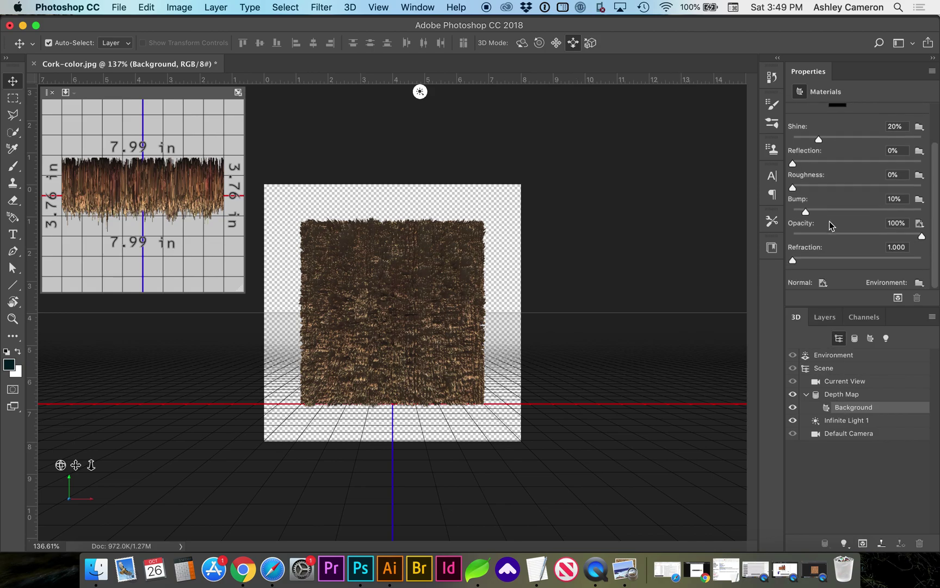
{"action": "left_click", "coordinate": [825, 286]}
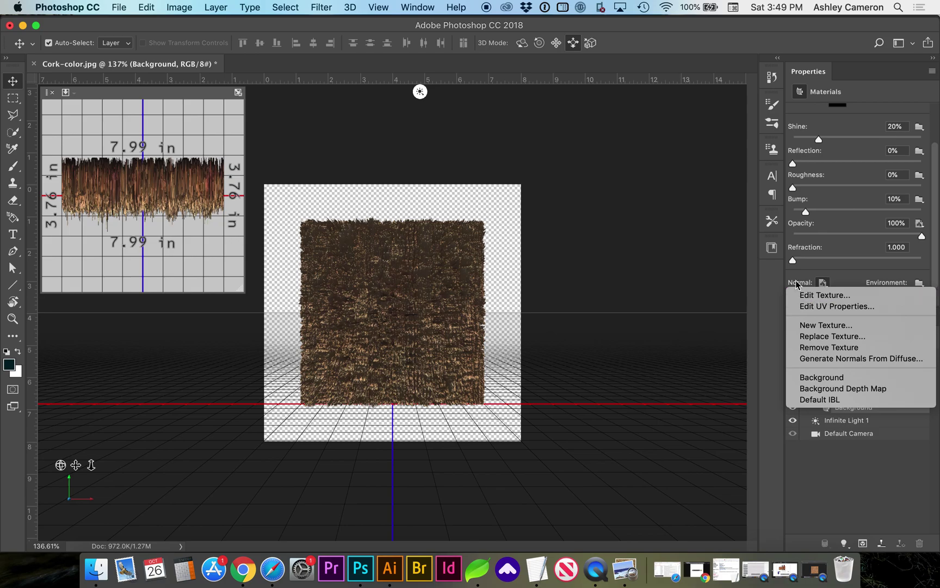
{"action": "left_click", "coordinate": [814, 298]}
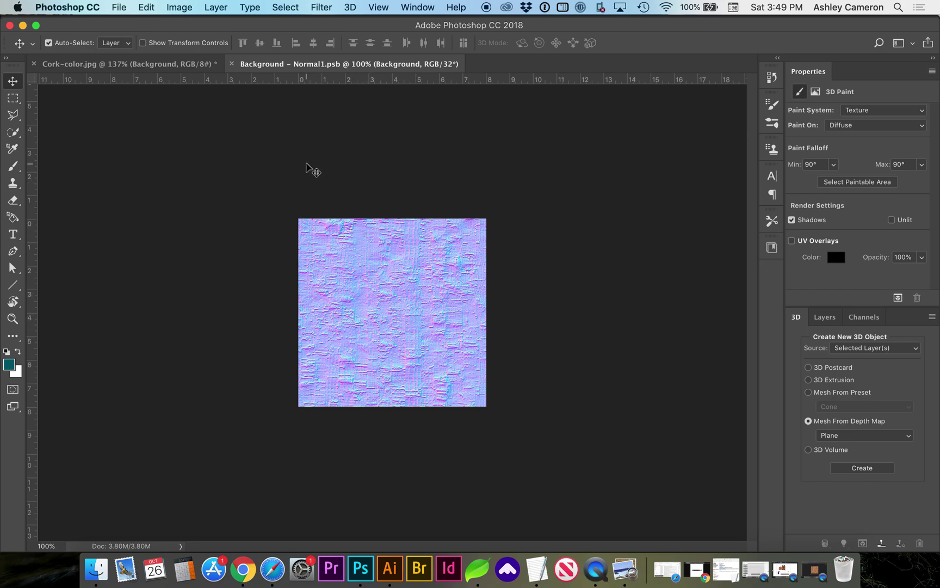
Step: Export the normal map document with Export As in JPG format
{"action": "left_click", "coordinate": [119, 8]}
{"action": "mouse_move", "coordinate": [136, 175]}
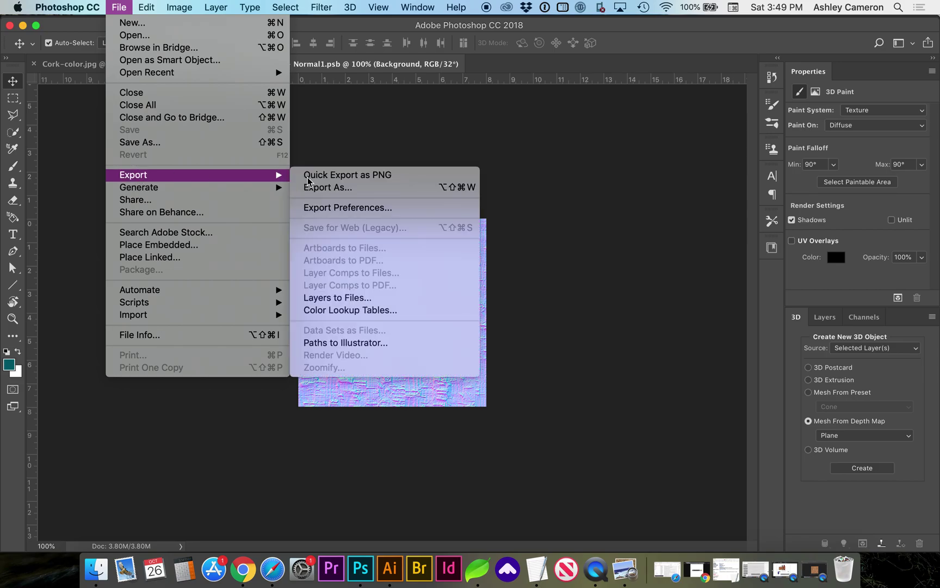
{"action": "left_click", "coordinate": [327, 187]}
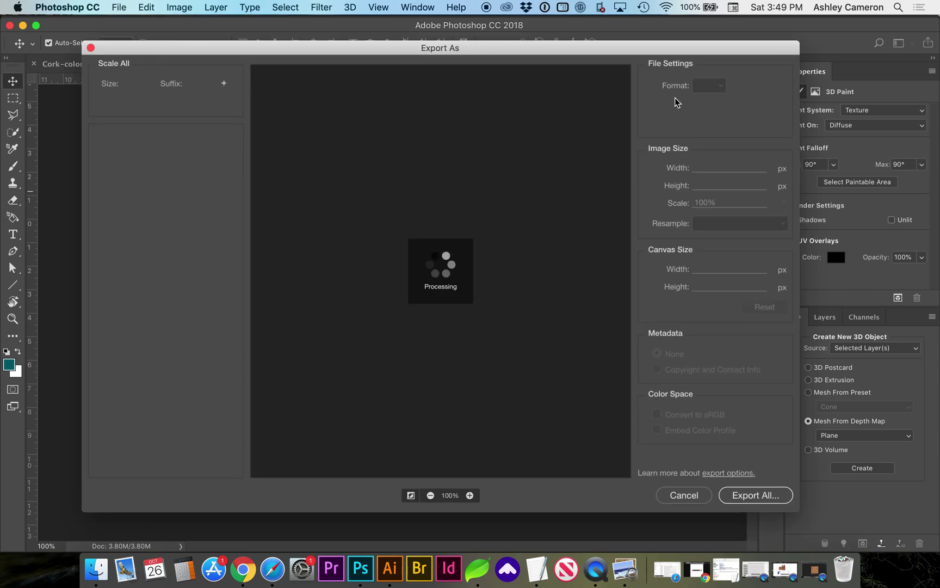
{"action": "left_click", "coordinate": [721, 87]}
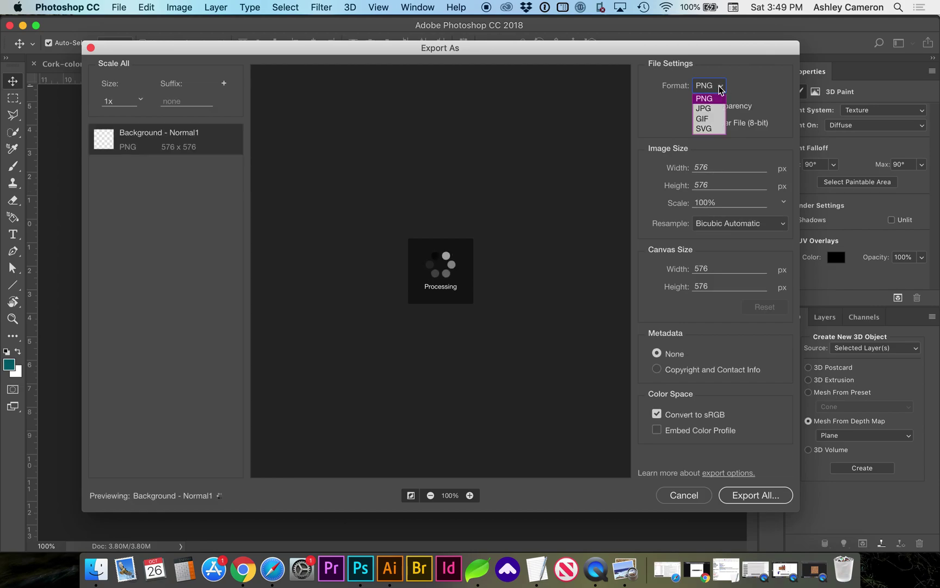
{"action": "left_click", "coordinate": [716, 108]}
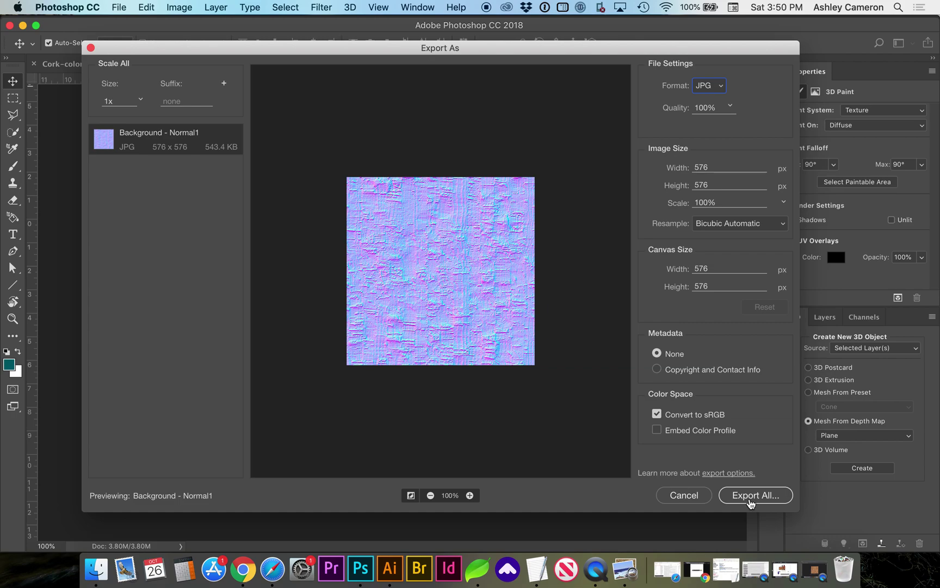
{"action": "left_click", "coordinate": [751, 496]}
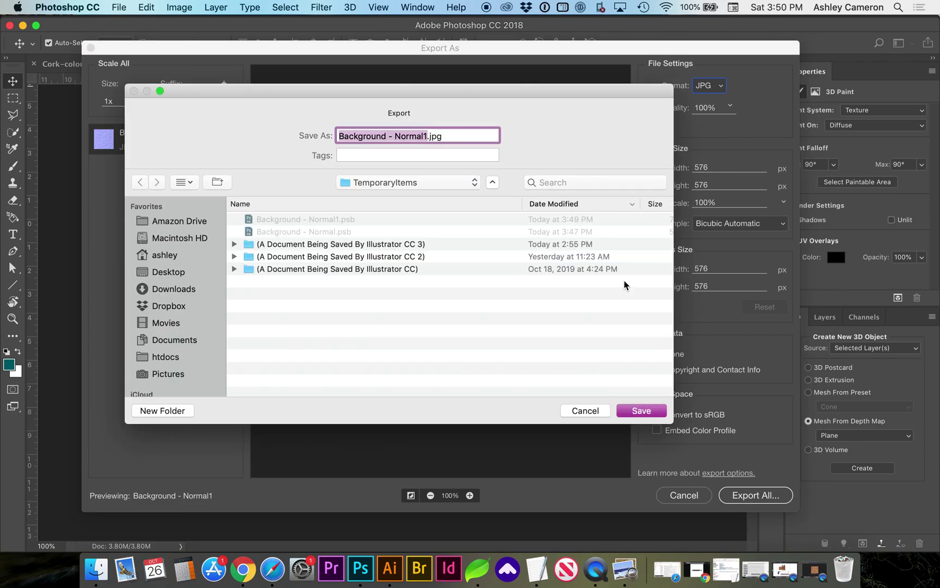
Step: Save the exported file into the cork folder as Cork-normal.jpg
{"action": "left_click", "coordinate": [400, 183]}
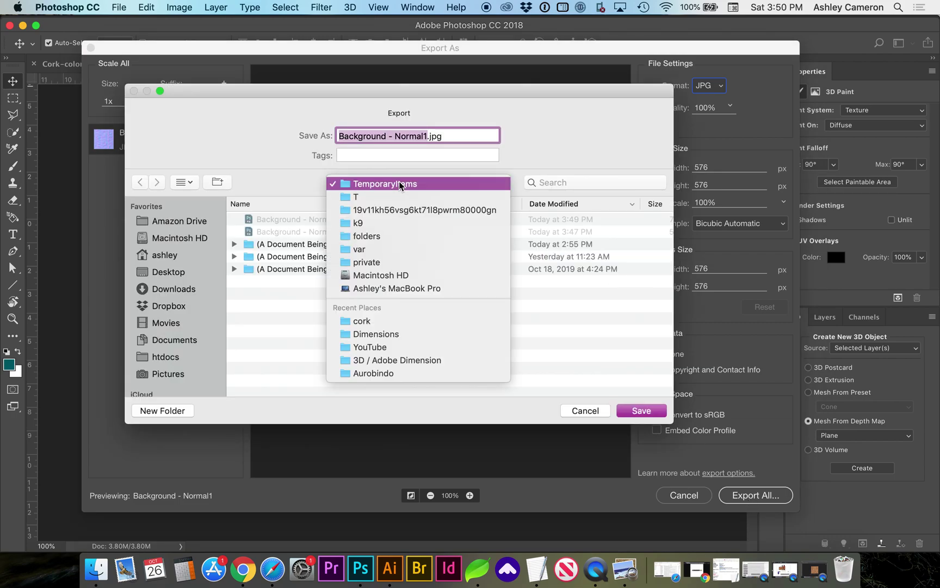
{"action": "left_click", "coordinate": [376, 321]}
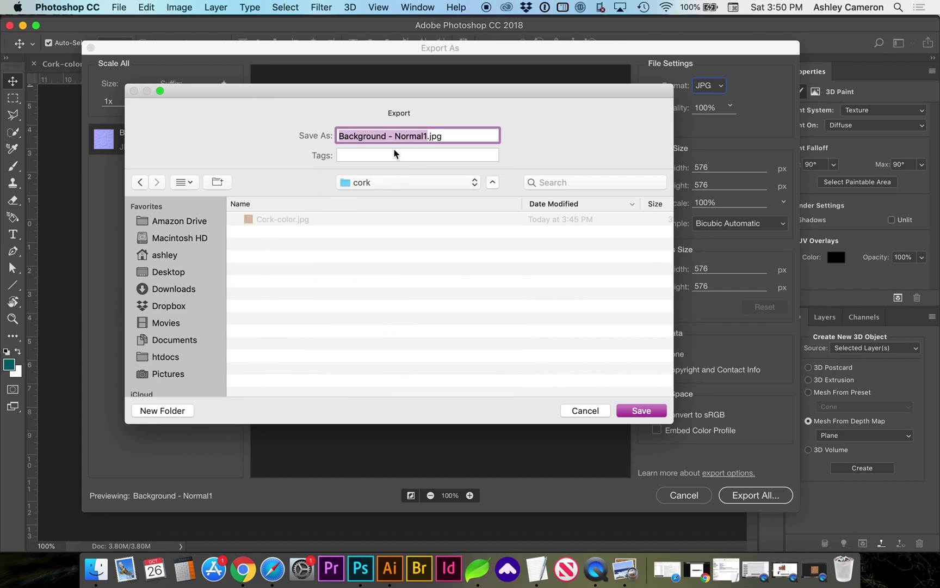
{"action": "left_click", "coordinate": [283, 220]}
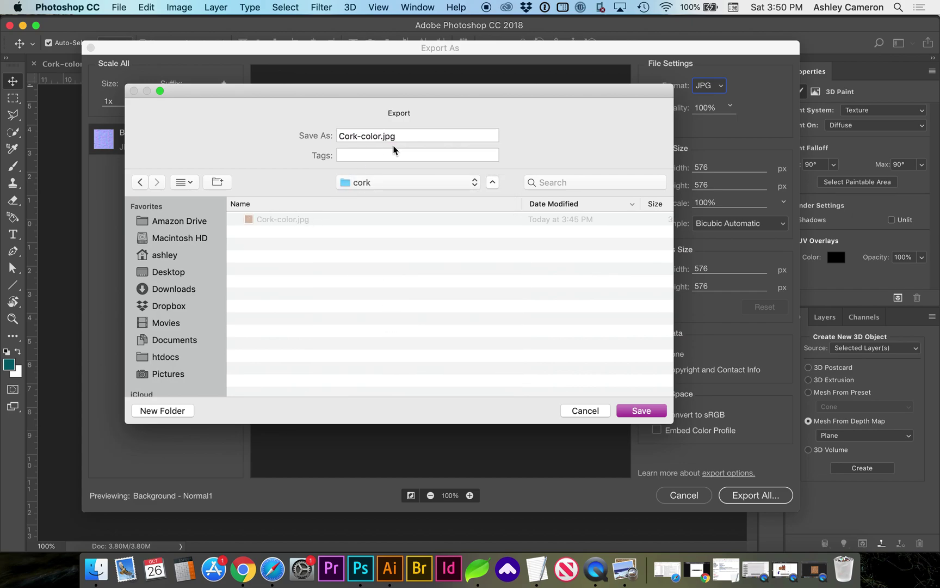
{"action": "double_click", "coordinate": [372, 136]}
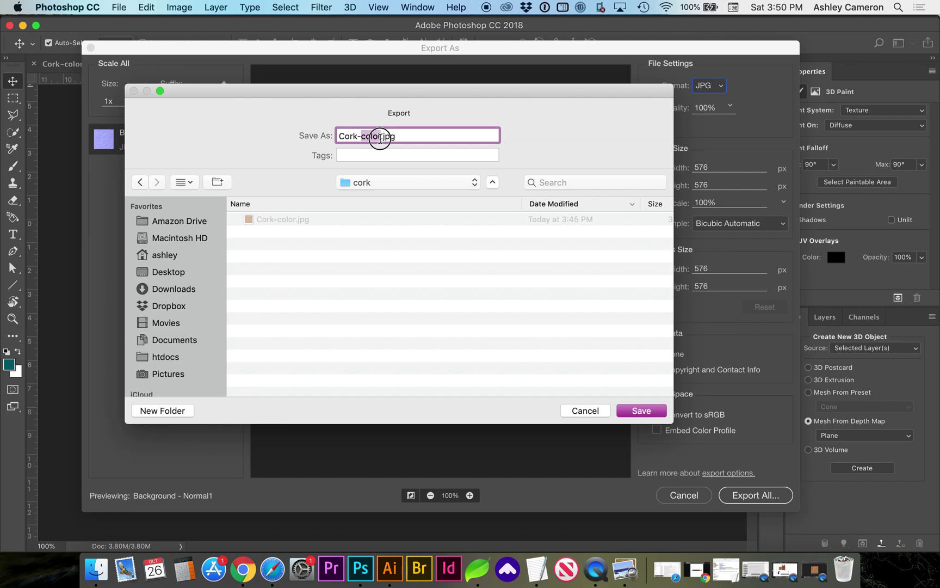
{"action": "type", "text": "normal"}
{"action": "key", "text": "Return"}
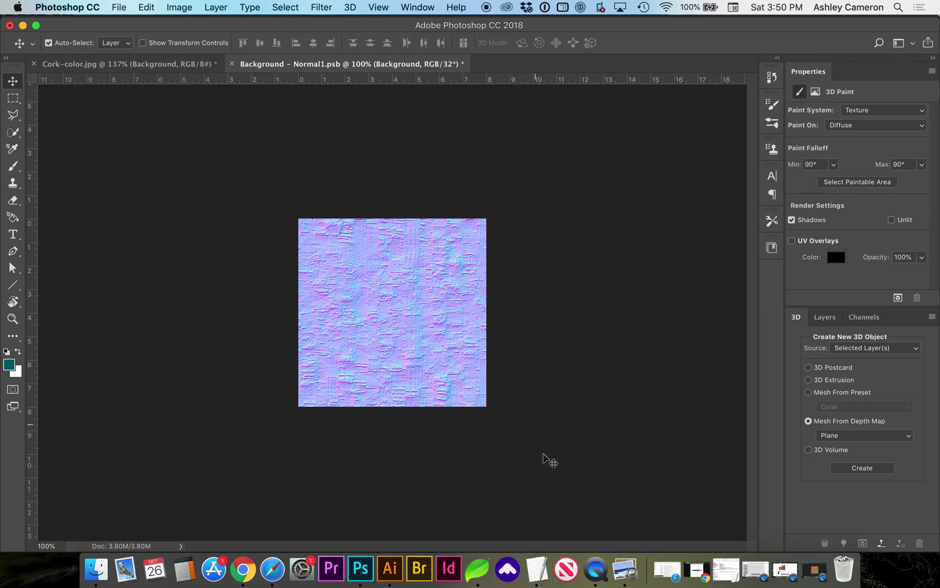
Step: Close Normal1.psb without saving and undo three times to restore the flat Cork-color image
{"action": "left_click", "coordinate": [233, 64]}
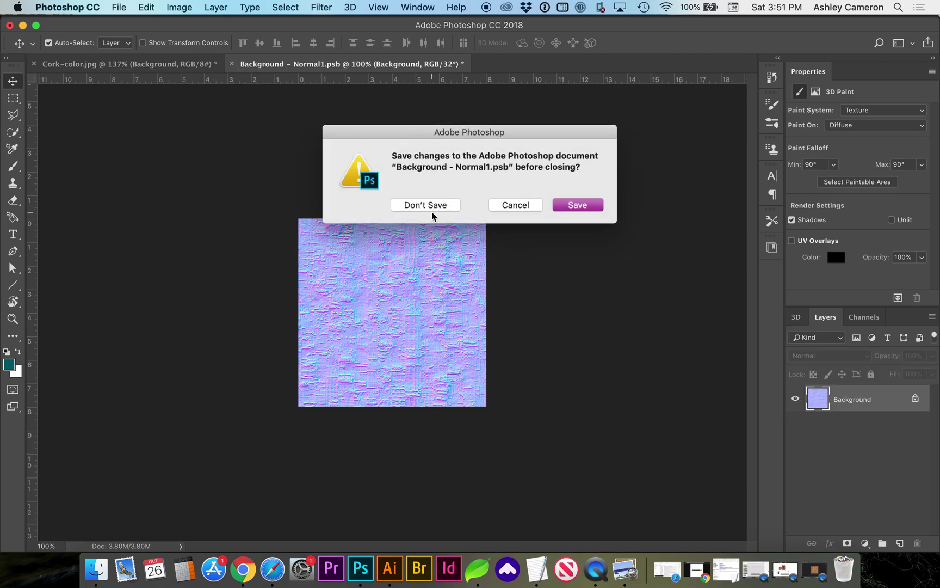
{"action": "left_click", "coordinate": [432, 208]}
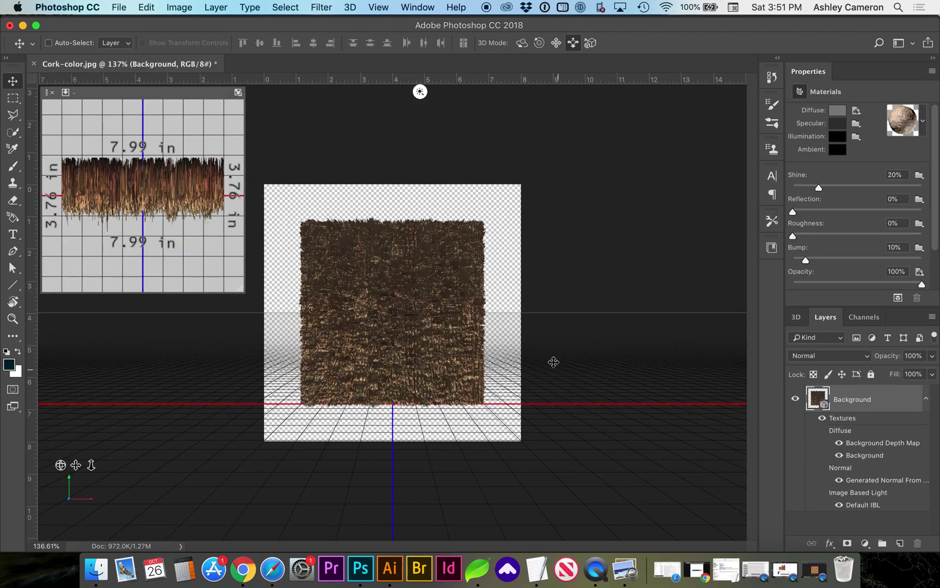
{"action": "key", "text": "super+z"}
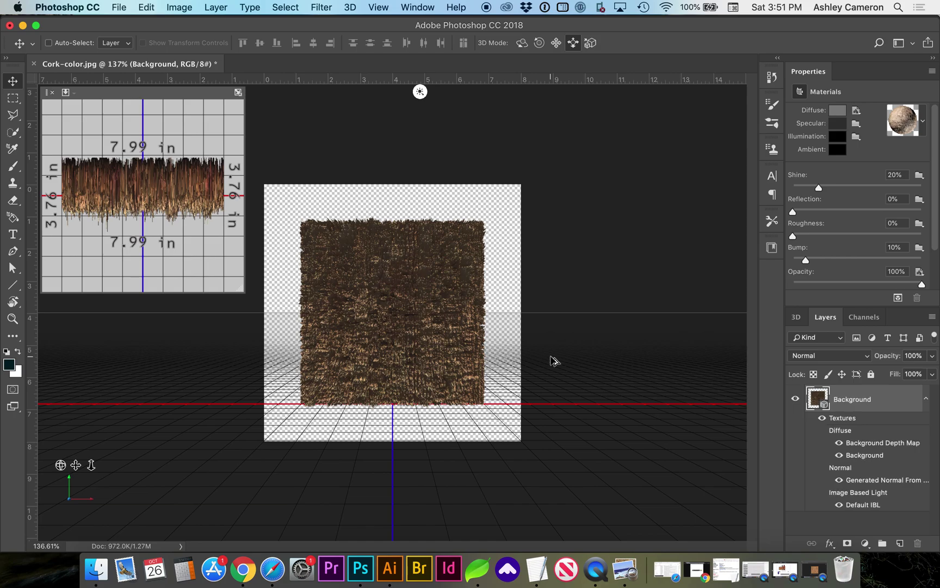
{"action": "key", "text": "super+z"}
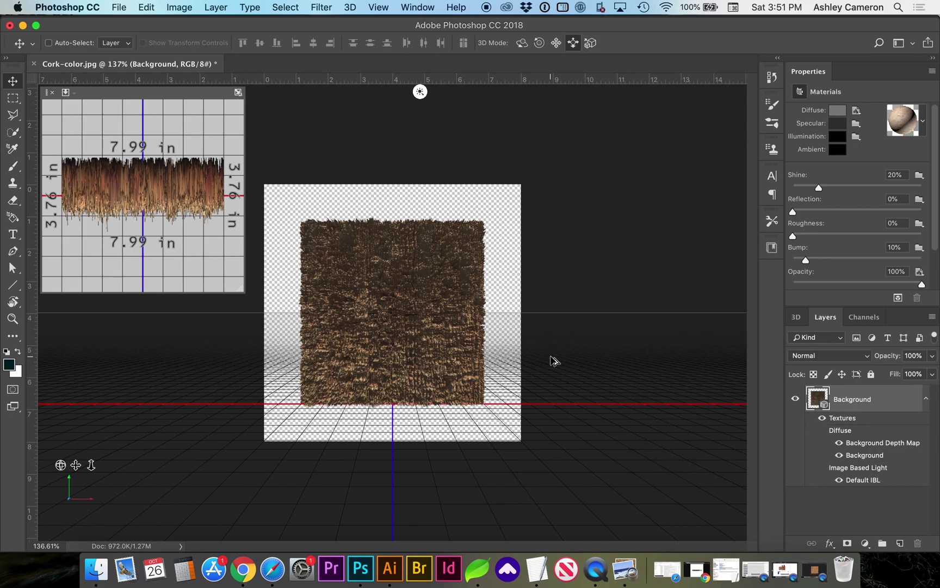
{"action": "key", "text": "super+z"}
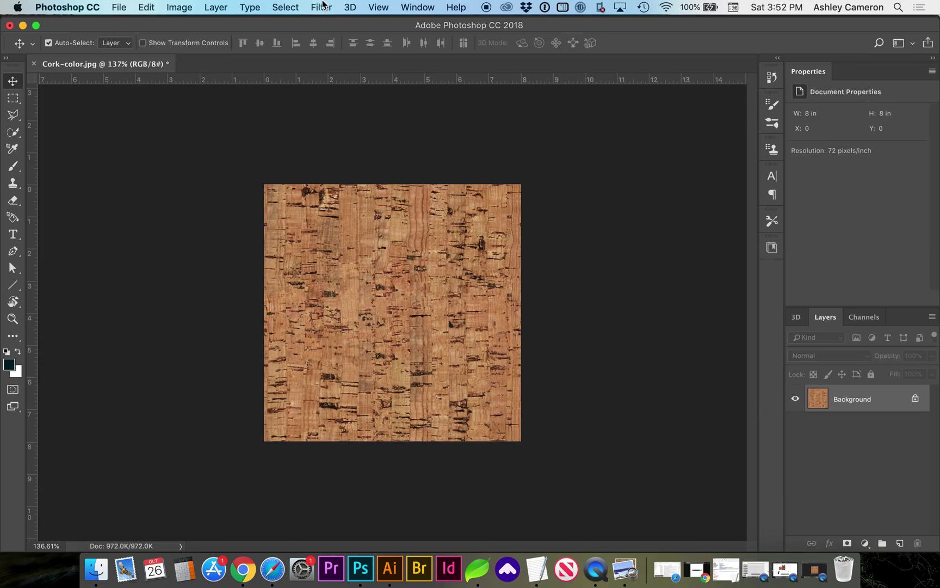
Step: Apply Filter > 3D > Generate Bump Map with default Blur 0.5 and Detail Scale 80%
{"action": "left_click", "coordinate": [321, 7]}
{"action": "mouse_move", "coordinate": [333, 150]}
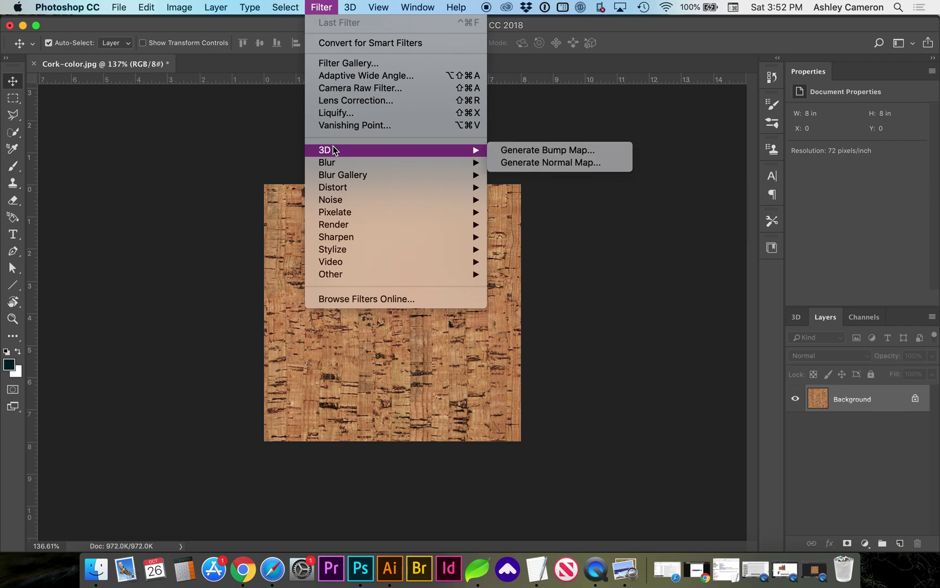
{"action": "left_click", "coordinate": [514, 153]}
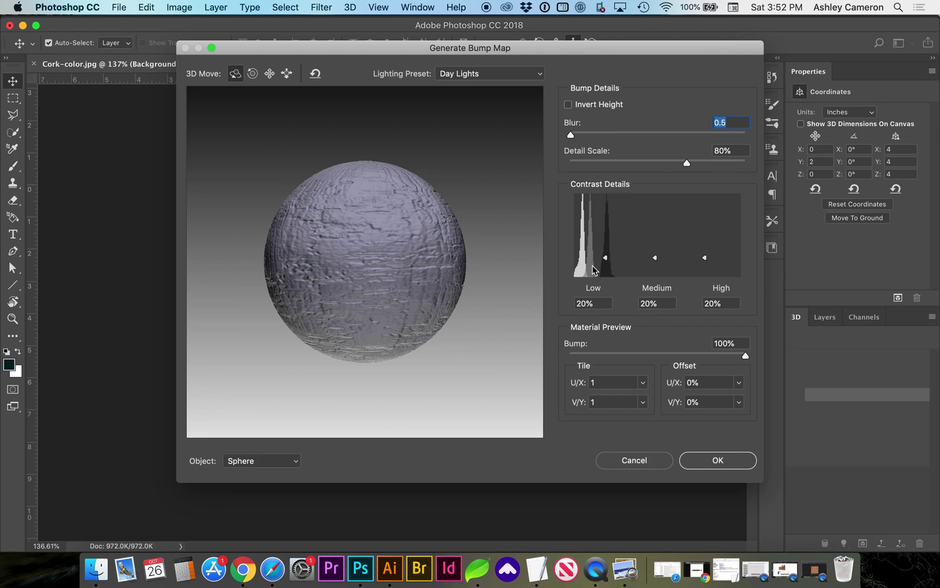
{"action": "left_click", "coordinate": [718, 460]}
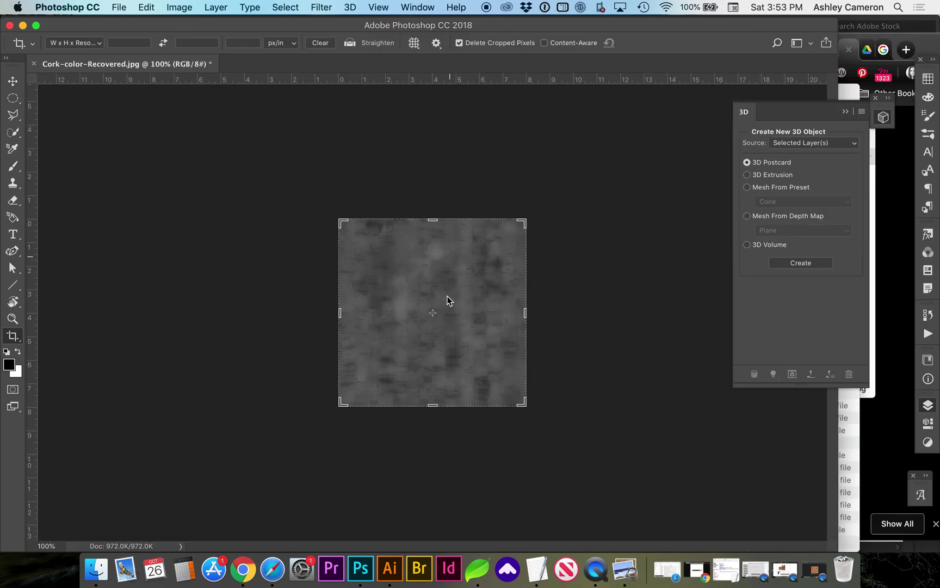
Step: Save the bump map as Cork-bump.jpg in the cork folder at maximum JPEG quality
{"action": "left_click", "coordinate": [119, 10]}
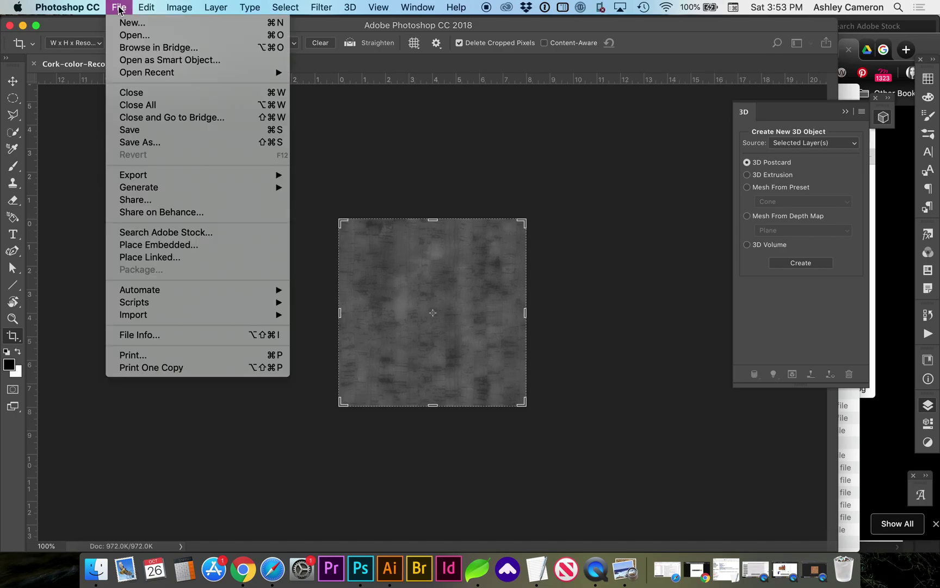
{"action": "left_click", "coordinate": [140, 143]}
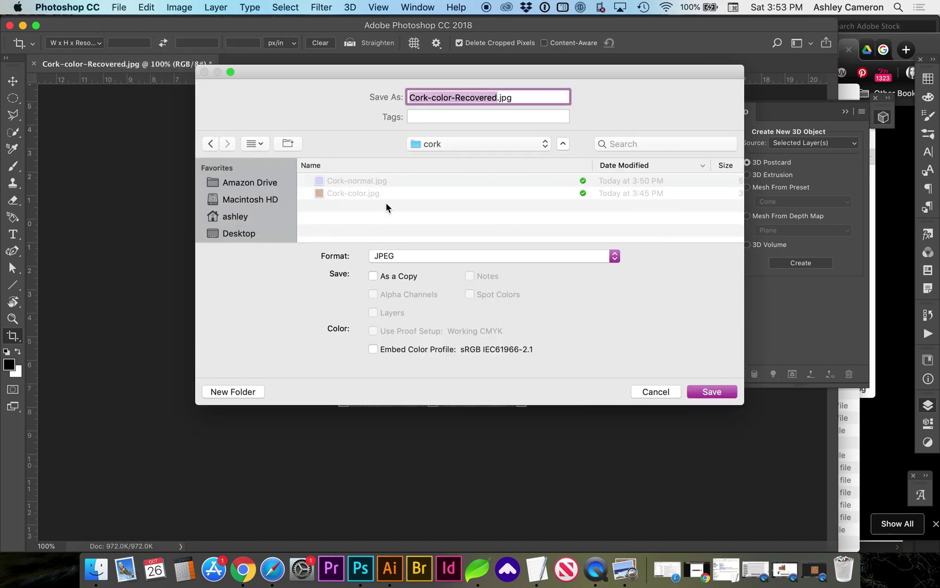
{"action": "left_click", "coordinate": [354, 194]}
{"action": "double_click", "coordinate": [451, 98]}
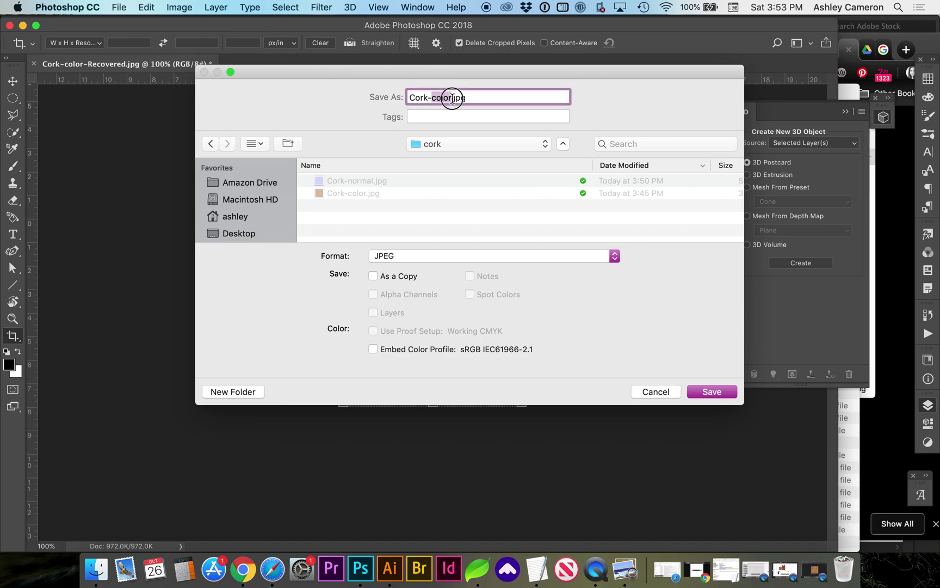
{"action": "type", "text": "bump"}
{"action": "key", "text": "Return"}
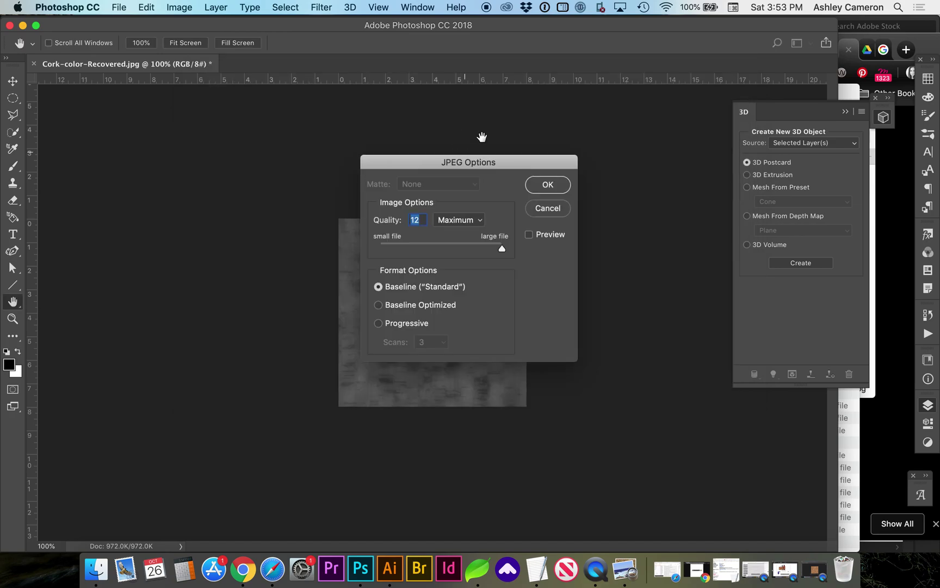
{"action": "left_click", "coordinate": [544, 184]}
{"action": "key", "text": "c"}
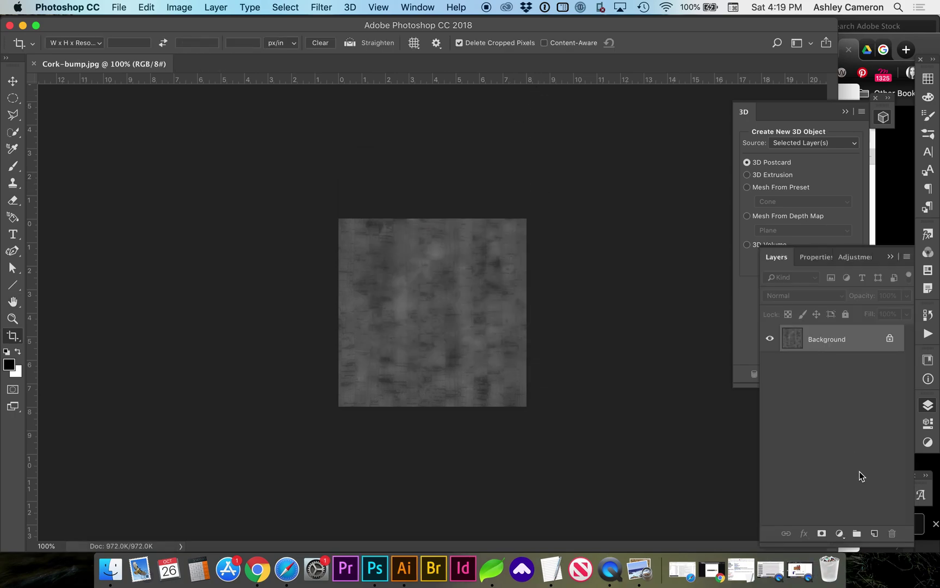
Step: Add a new layer and fill it with solid black
{"action": "left_click", "coordinate": [875, 534]}
{"action": "key", "text": "x"}
{"action": "key", "text": "super+BackSpace"}
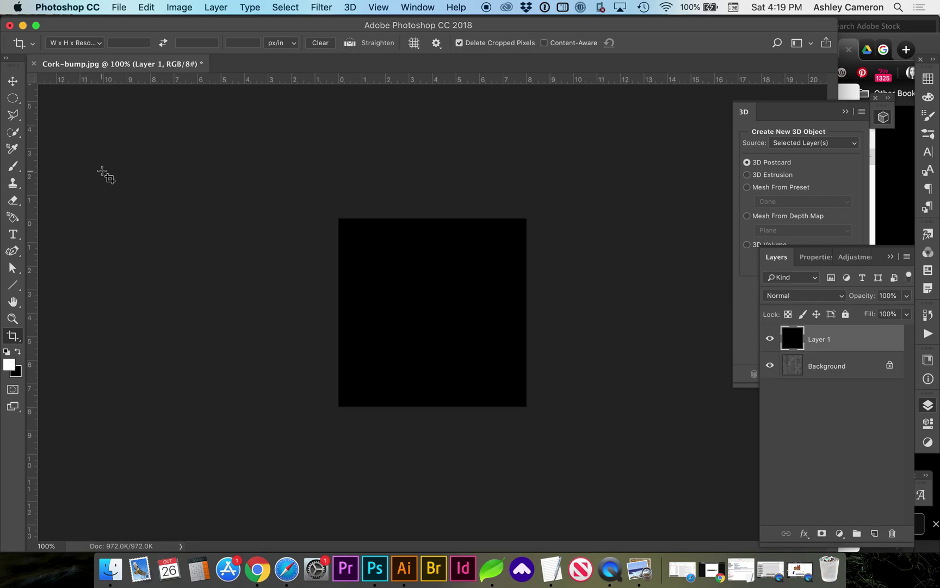
Step: Save the black image as Cork-black in JPEG format
{"action": "key", "text": "super+s"}
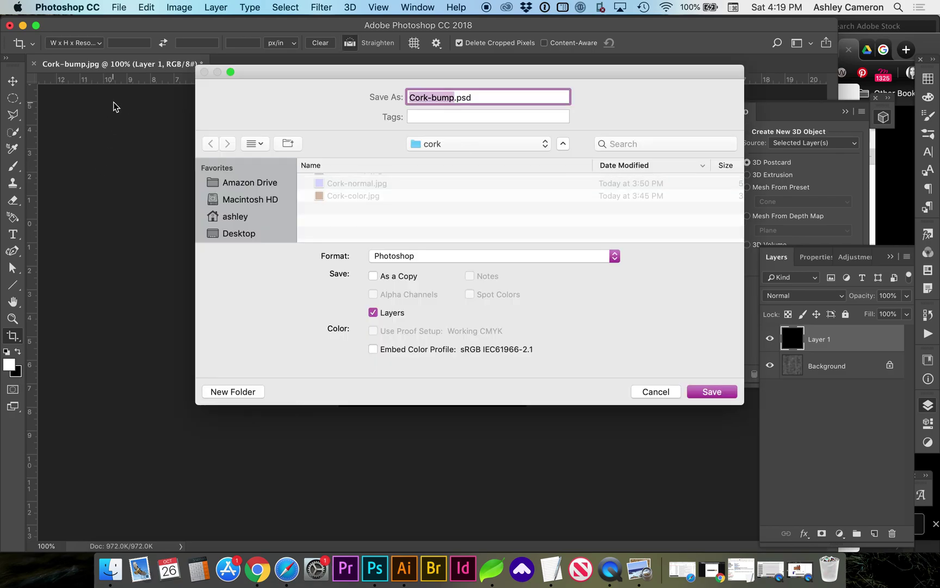
{"action": "left_click", "coordinate": [448, 98]}
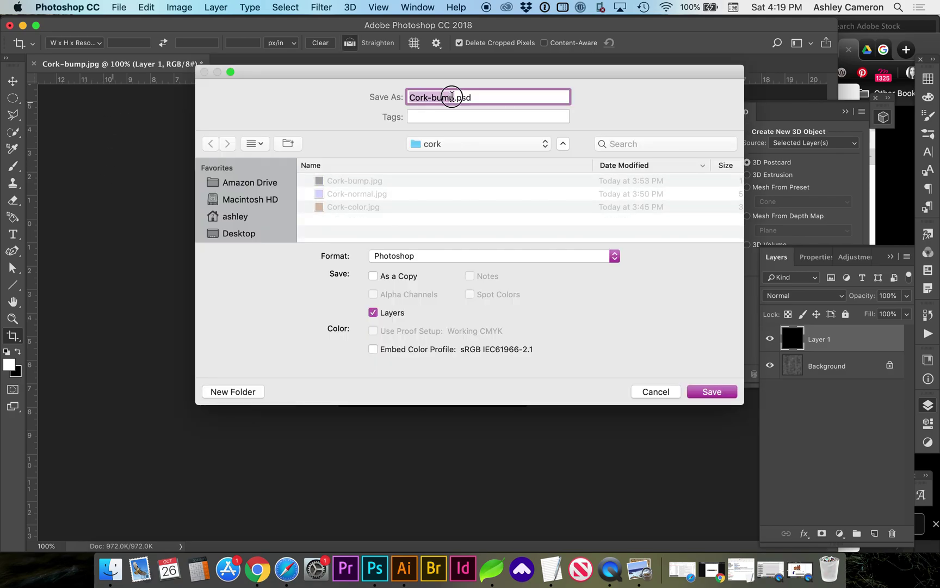
{"action": "left_click", "coordinate": [445, 100]}
{"action": "double_click", "coordinate": [445, 100]}
{"action": "type", "text": "black"}
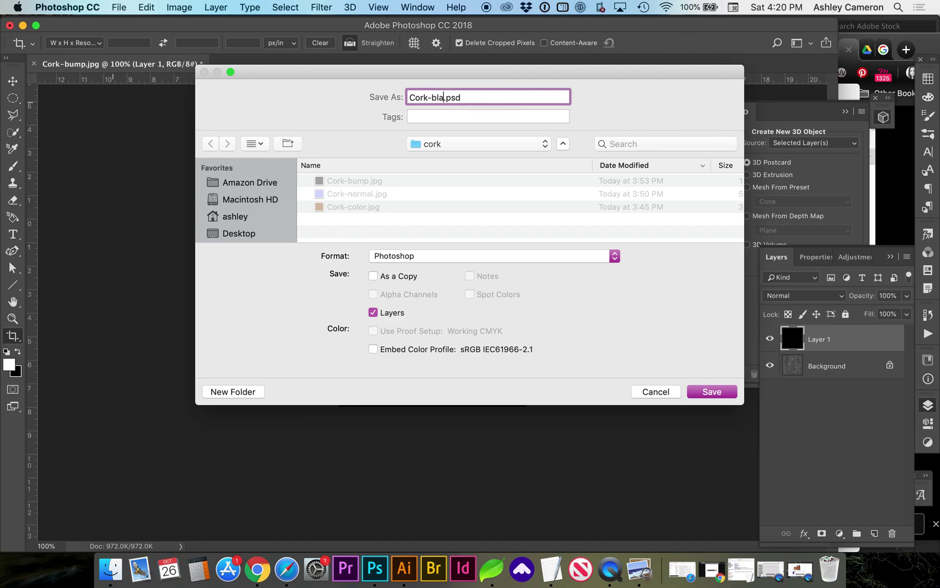
{"action": "left_click", "coordinate": [429, 255]}
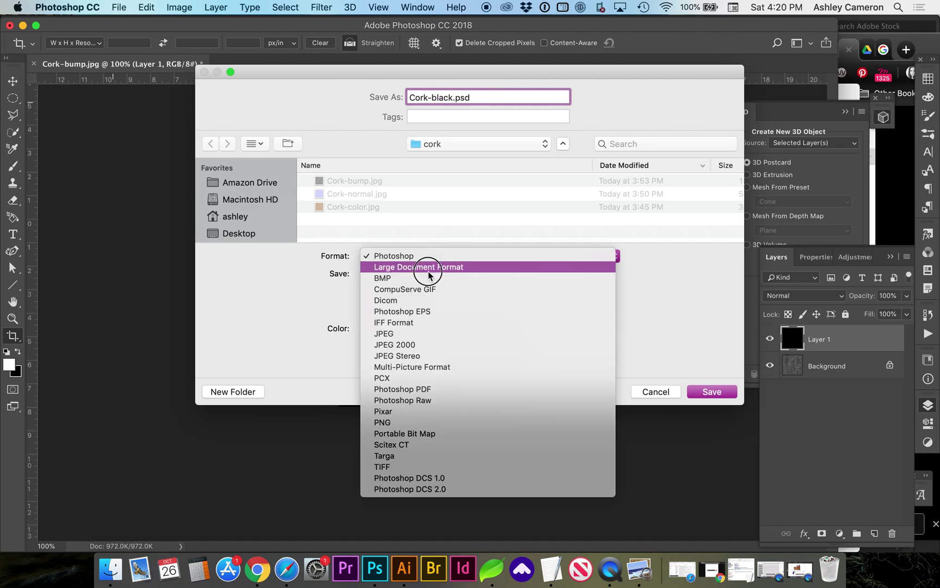
{"action": "left_click", "coordinate": [422, 333]}
{"action": "left_click", "coordinate": [726, 393]}
{"action": "left_click", "coordinate": [539, 190]}
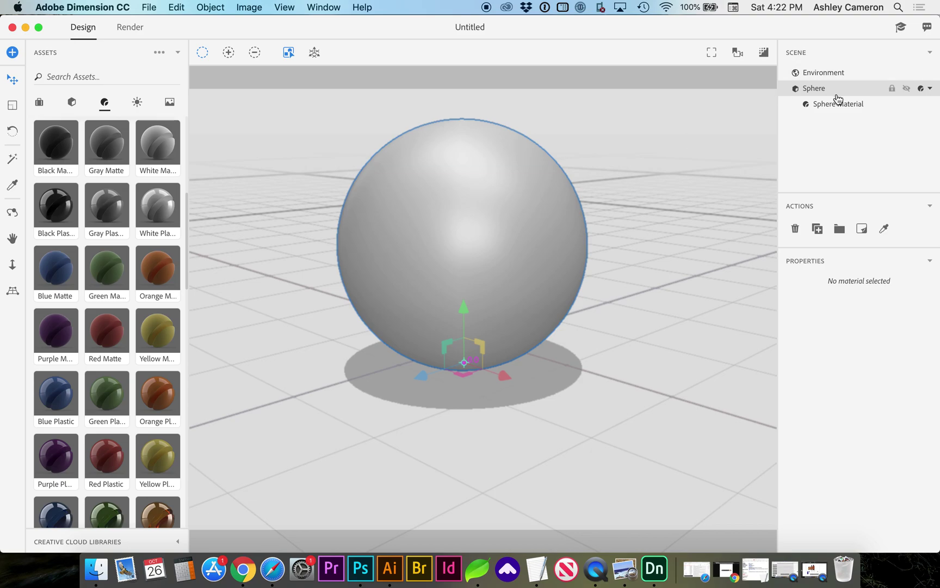
Step: Load cork/Cork-normal.jpg into the Sphere Material's Normals texture slot
{"action": "left_click", "coordinate": [837, 106]}
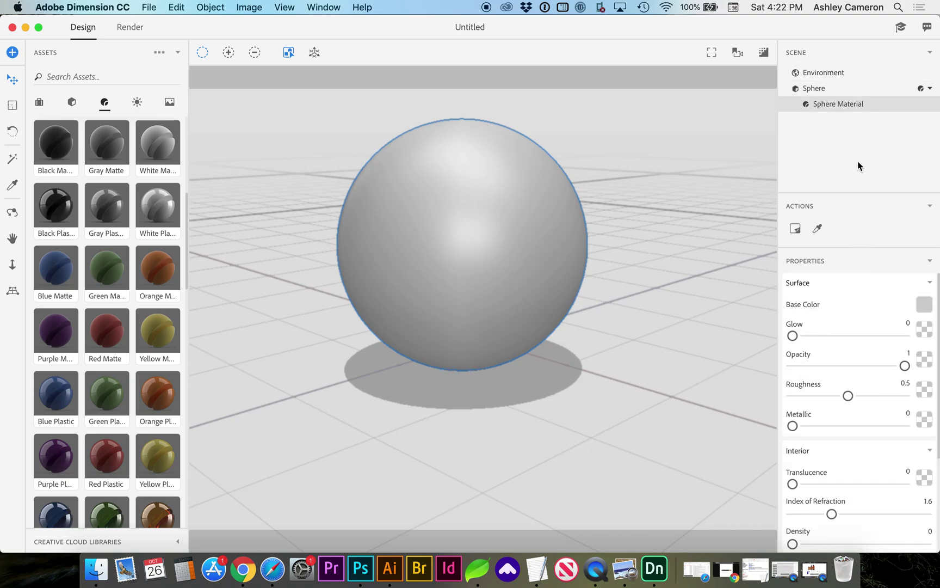
{"action": "scroll", "coordinate": [867, 328], "scroll_direction": "down", "scroll_amount": 5}
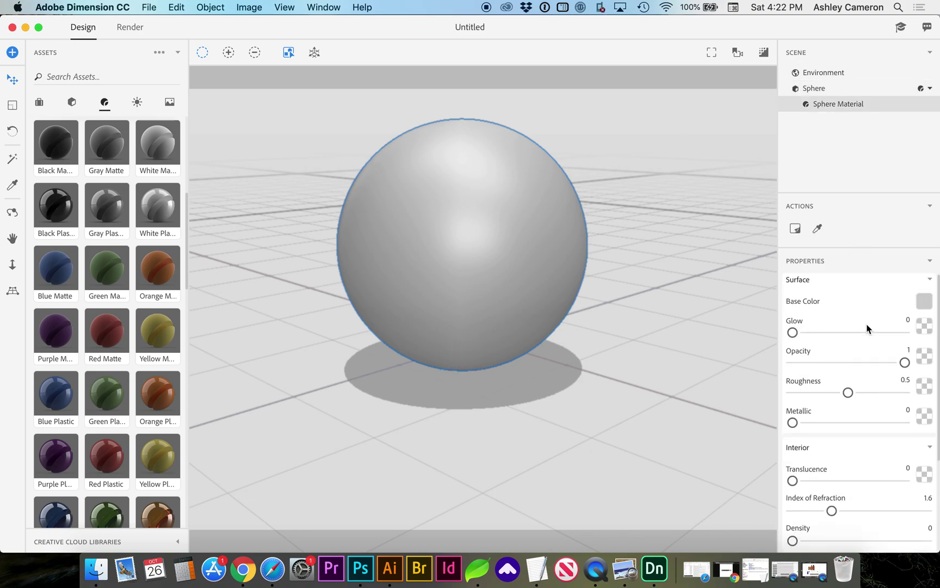
{"action": "left_click", "coordinate": [925, 468]}
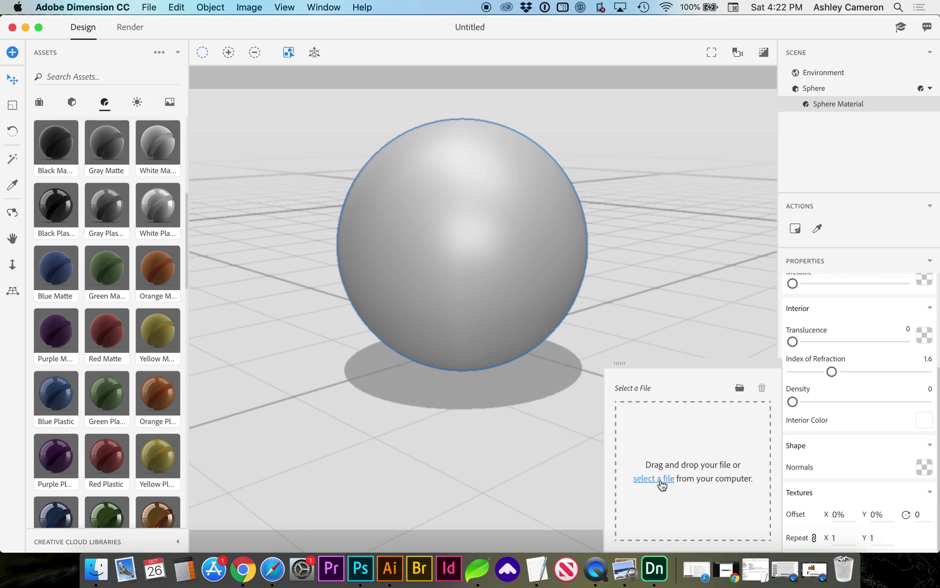
{"action": "left_click", "coordinate": [654, 479]}
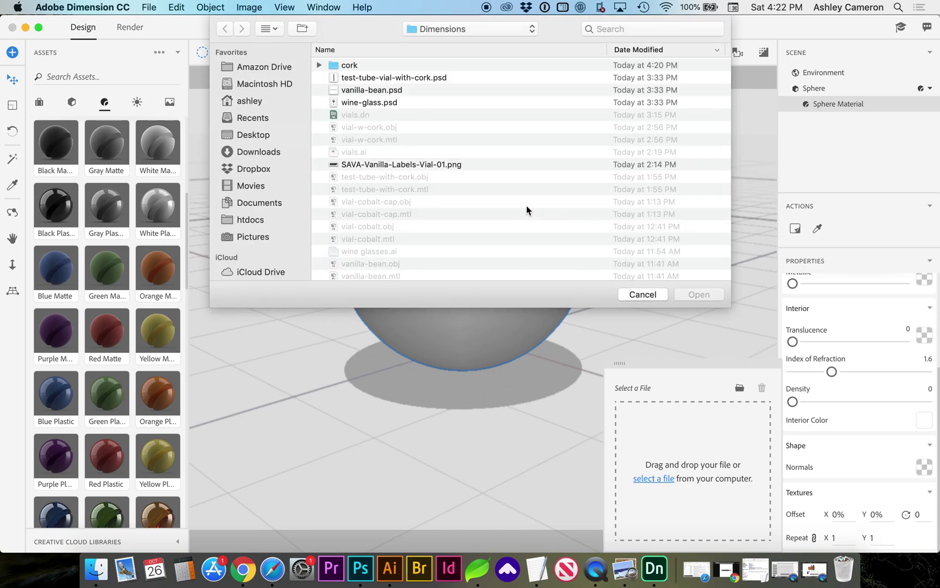
{"action": "double_click", "coordinate": [385, 65]}
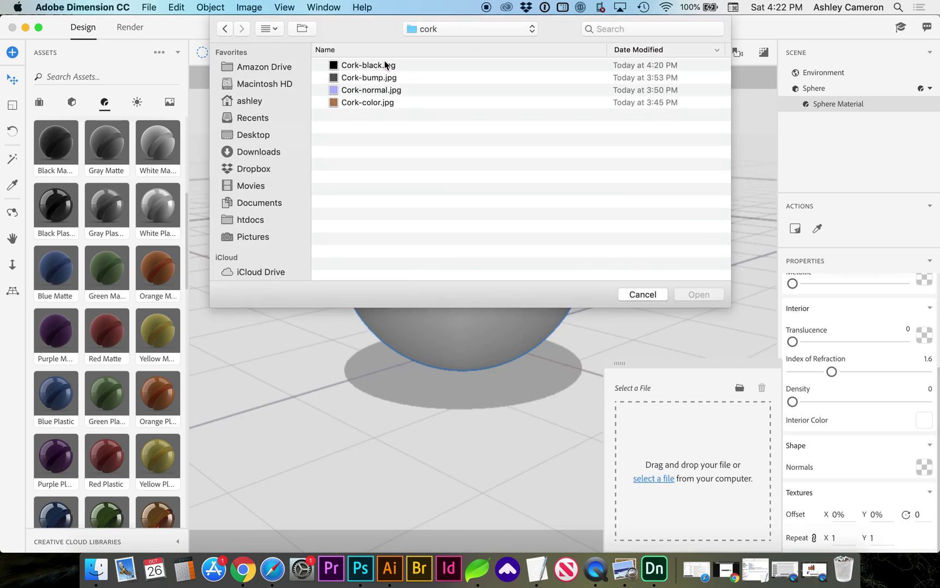
{"action": "left_click", "coordinate": [374, 91]}
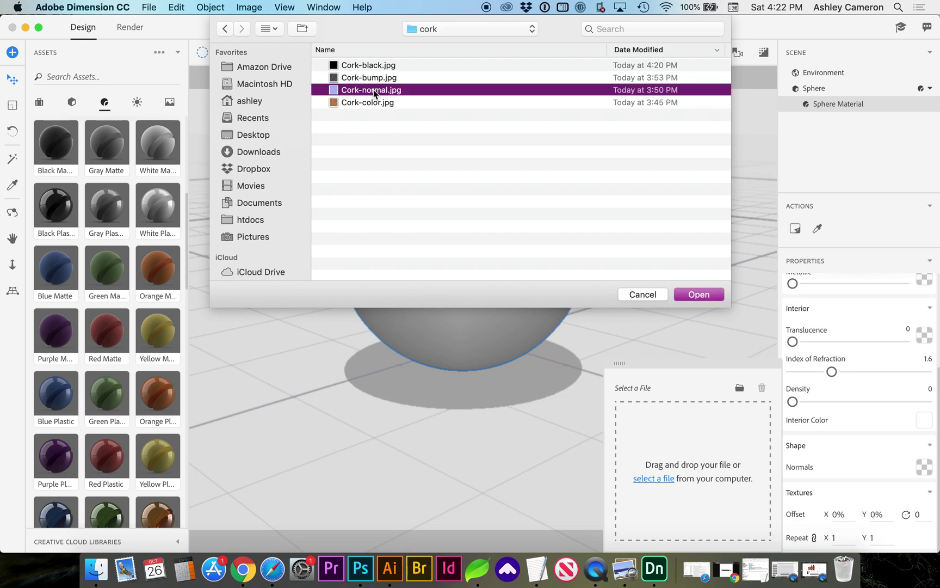
{"action": "left_click", "coordinate": [700, 294]}
{"action": "scroll", "coordinate": [886, 397], "scroll_direction": "up", "scroll_amount": 5}
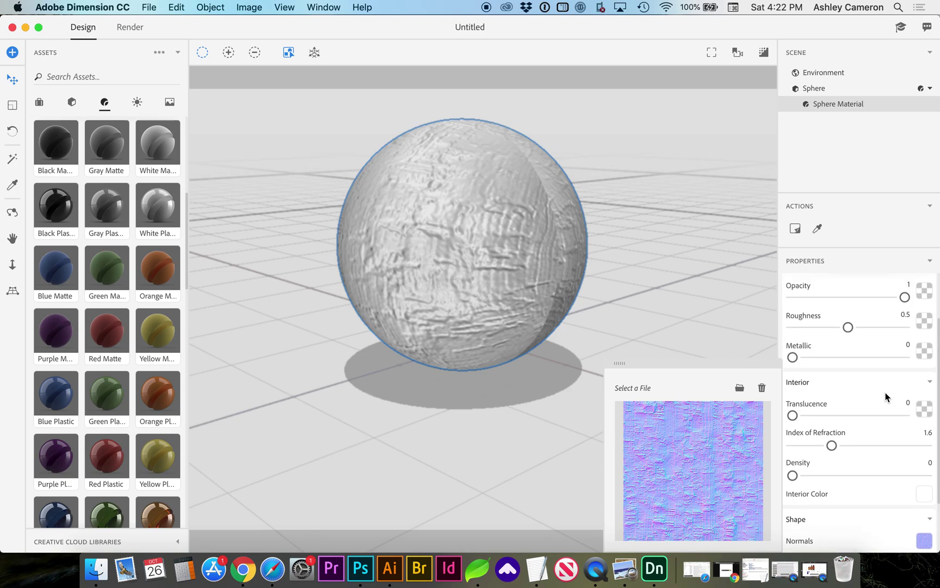
Step: Load Cork-bump.jpg as the sphere material's Roughness map
{"action": "left_click", "coordinate": [924, 325]}
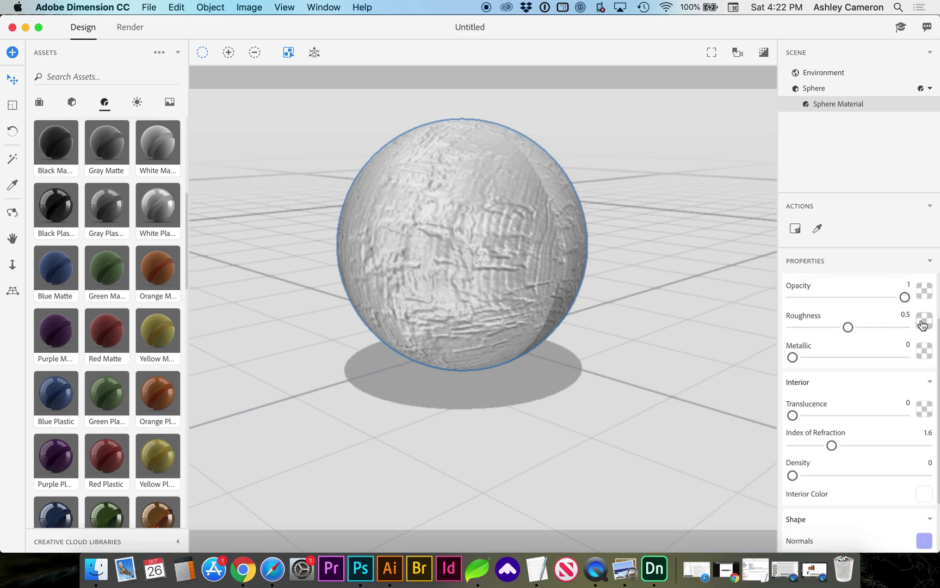
{"action": "left_click", "coordinate": [923, 325]}
{"action": "left_click", "coordinate": [665, 346]}
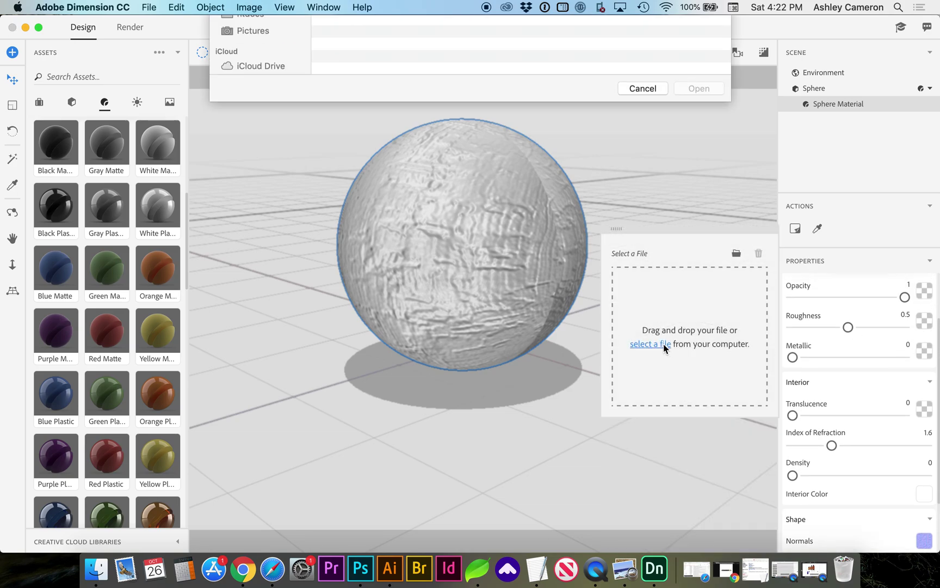
{"action": "double_click", "coordinate": [402, 80]}
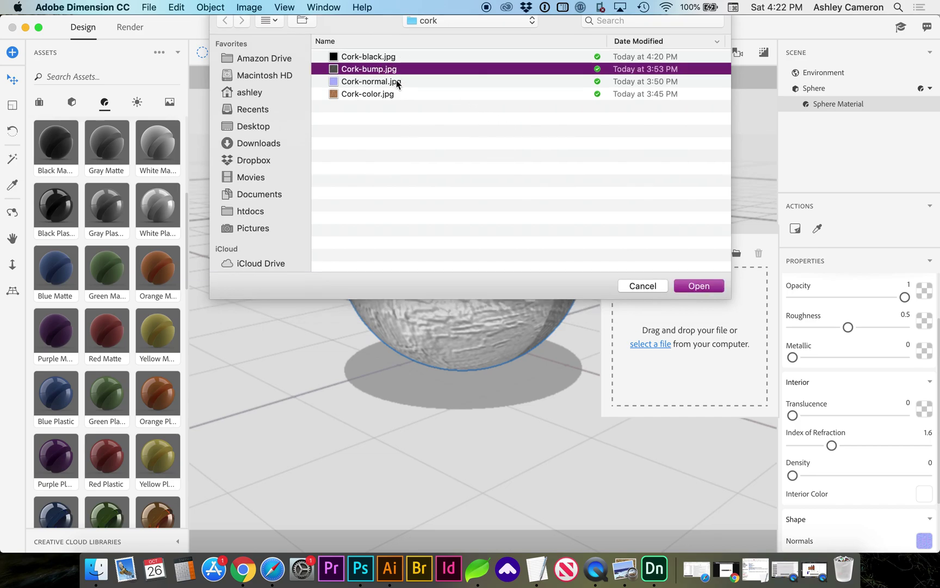
Step: Load Cork-black.jpg as the sphere material's Metallic map
{"action": "left_click", "coordinate": [923, 353]}
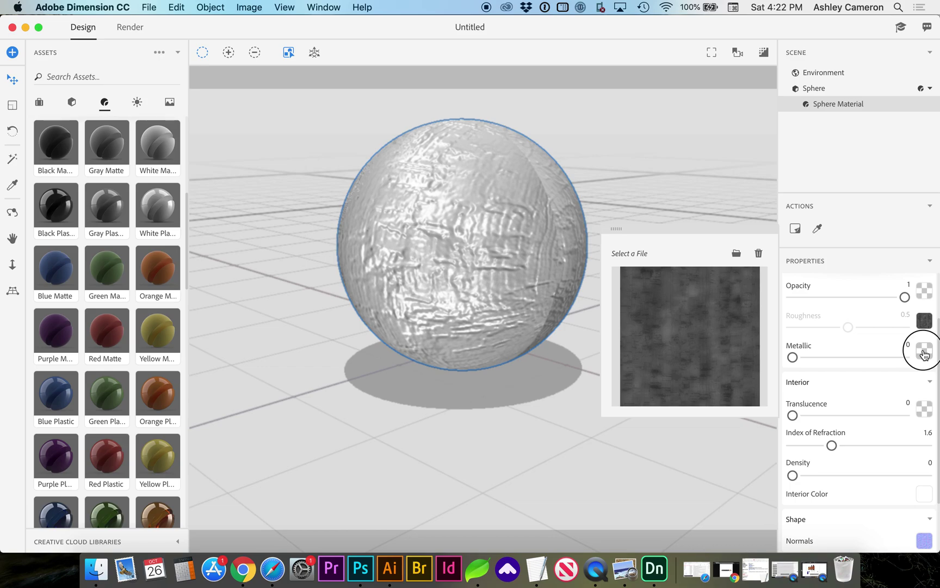
{"action": "left_click", "coordinate": [924, 352]}
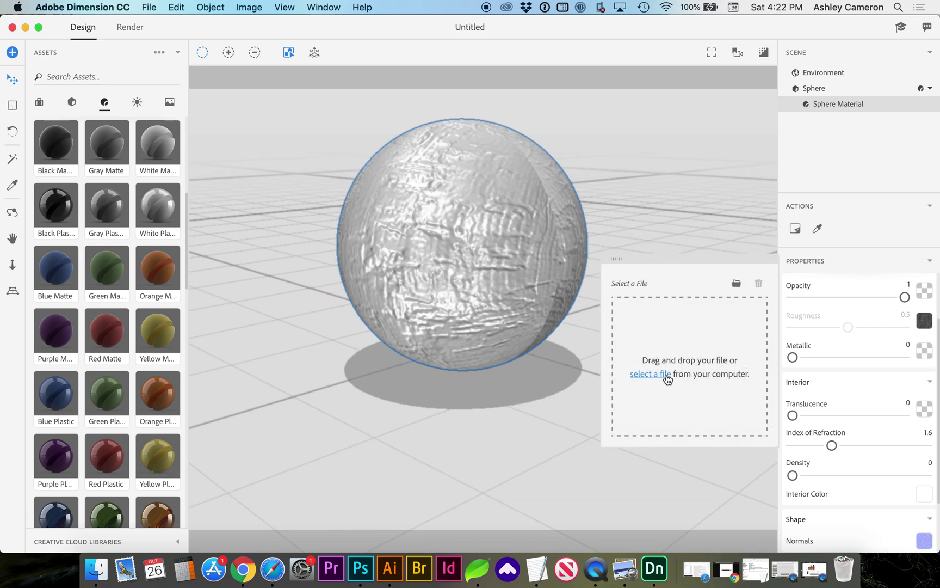
{"action": "left_click", "coordinate": [667, 379]}
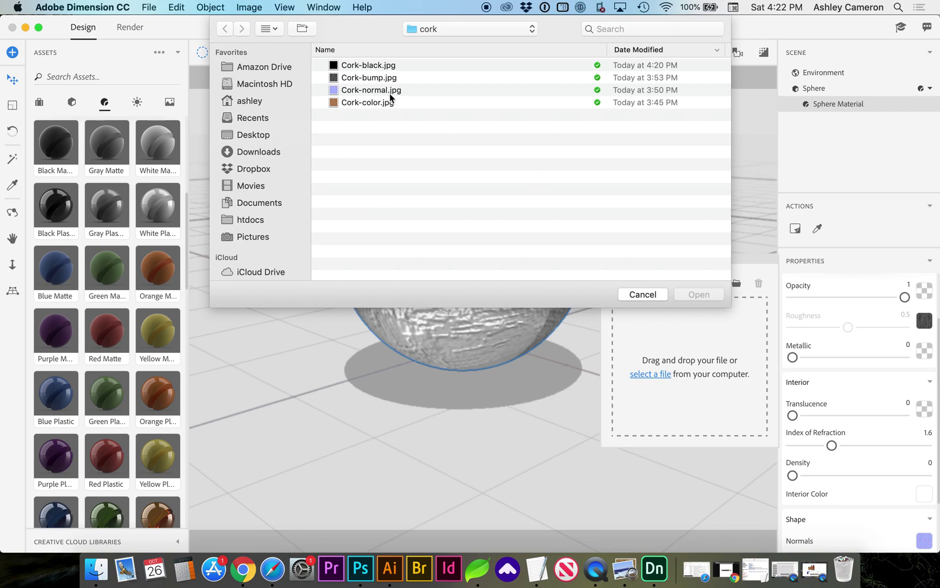
{"action": "left_click", "coordinate": [384, 66]}
{"action": "left_click", "coordinate": [699, 294]}
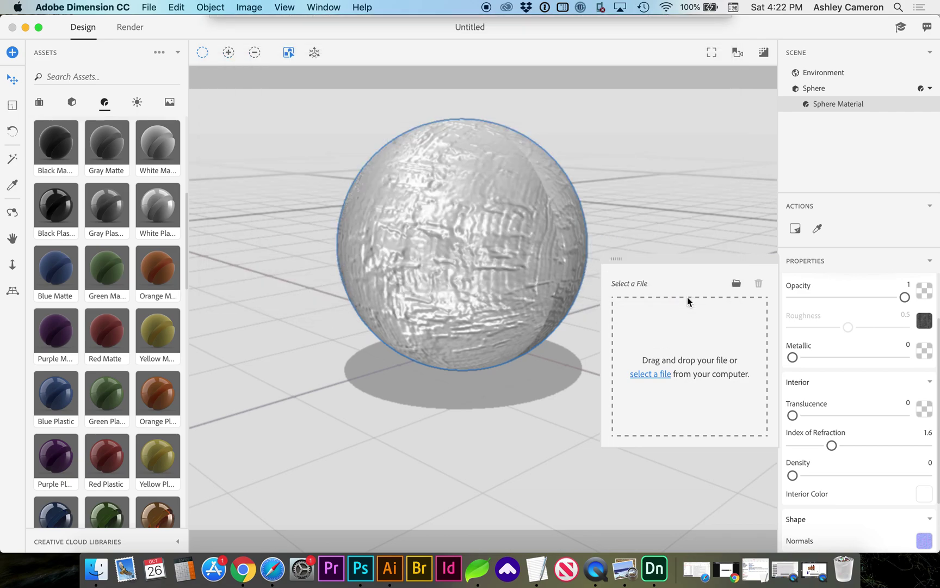
{"action": "scroll", "coordinate": [919, 430], "scroll_direction": "up", "scroll_amount": 1}
{"action": "scroll", "coordinate": [920, 430], "scroll_direction": "down", "scroll_amount": 3}
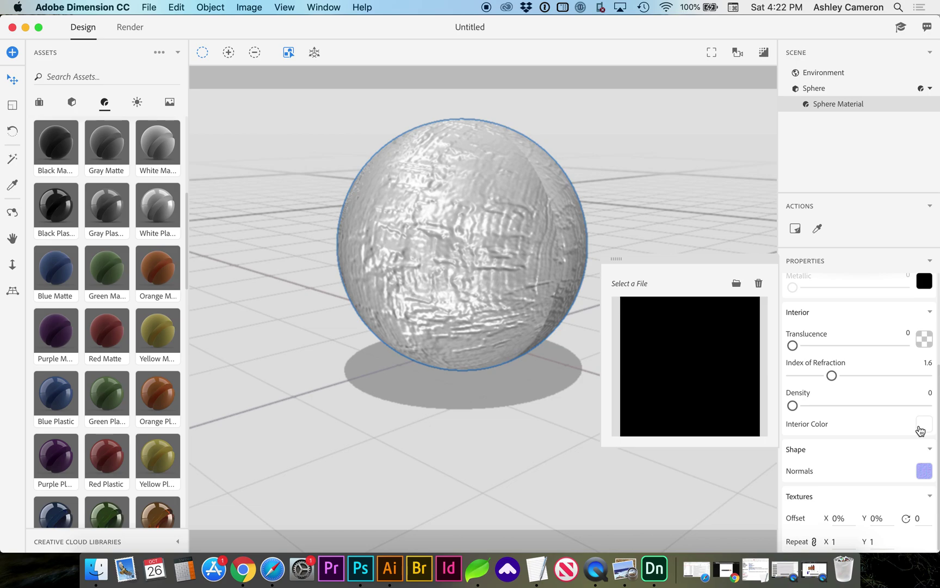
{"action": "scroll", "coordinate": [920, 430], "scroll_direction": "up", "scroll_amount": 5}
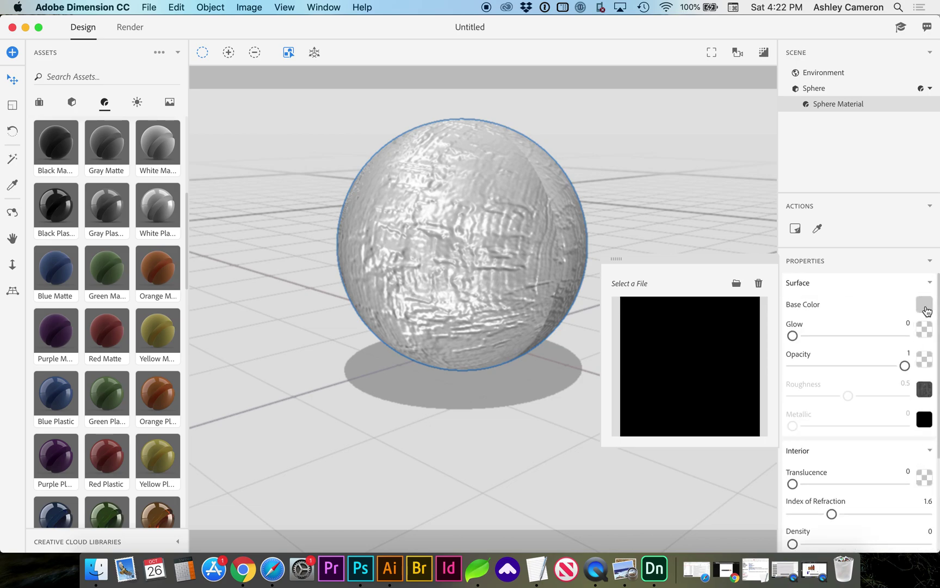
Step: Switch Base Color to an image and load Cork-color.jpg for a brown cork look
{"action": "left_click", "coordinate": [927, 309]}
{"action": "left_click", "coordinate": [926, 309]}
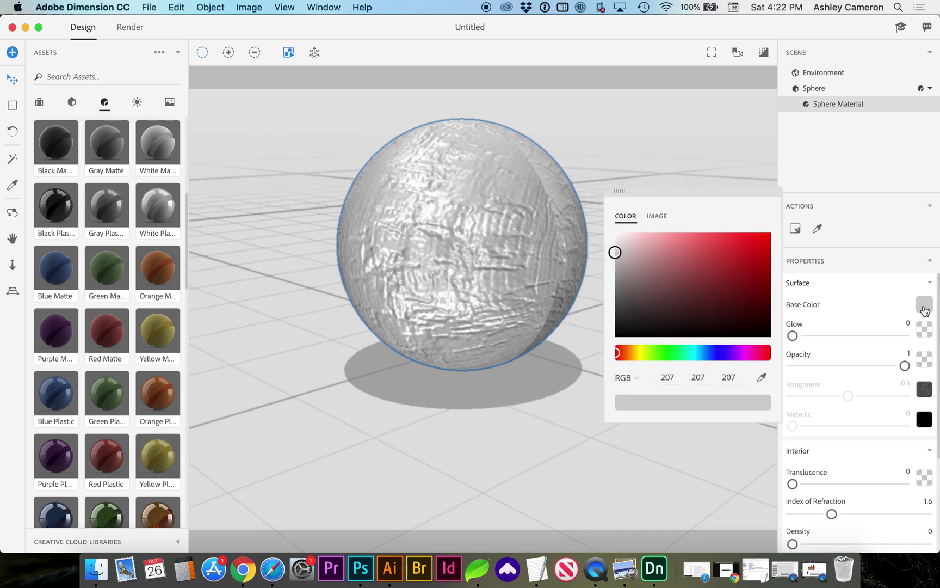
{"action": "left_click", "coordinate": [657, 216]}
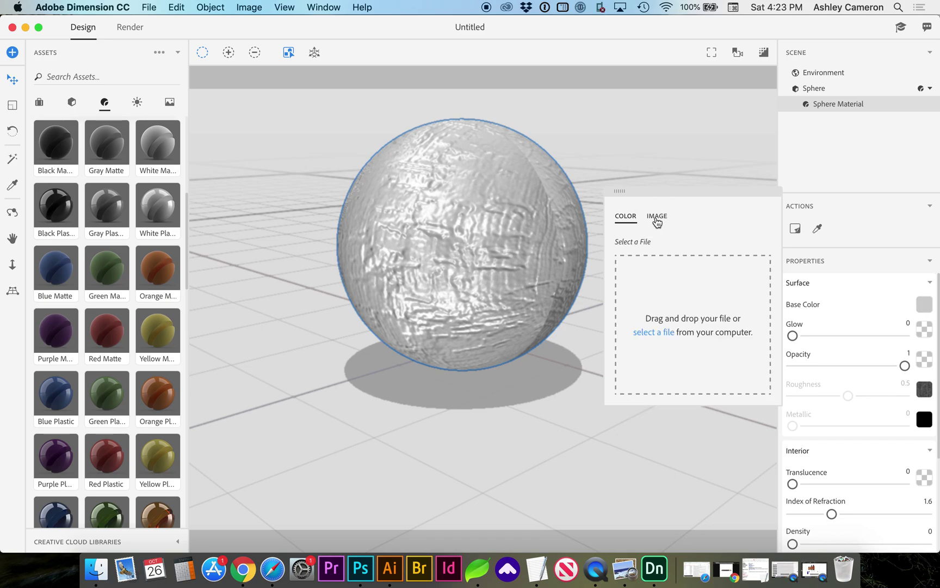
{"action": "left_click", "coordinate": [658, 333]}
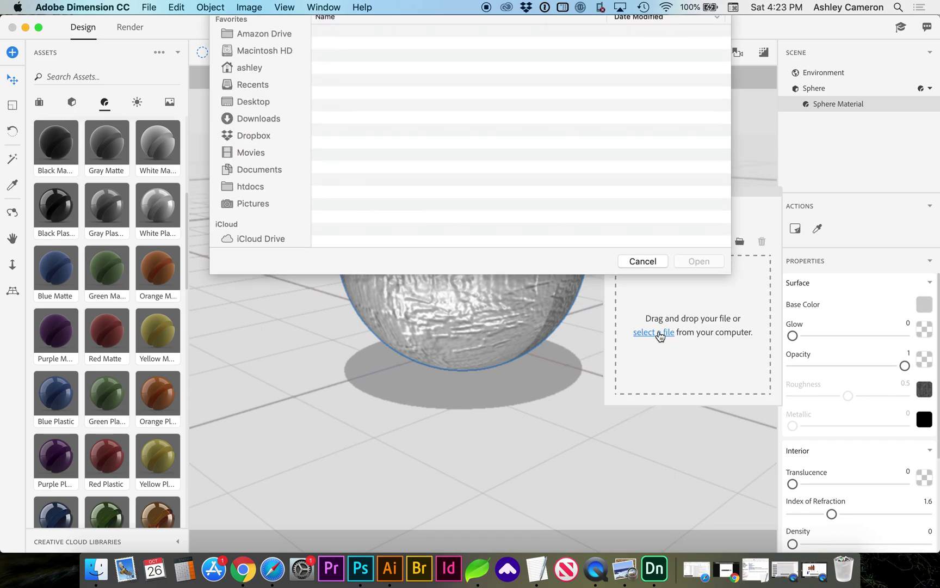
{"action": "left_click", "coordinate": [389, 105]}
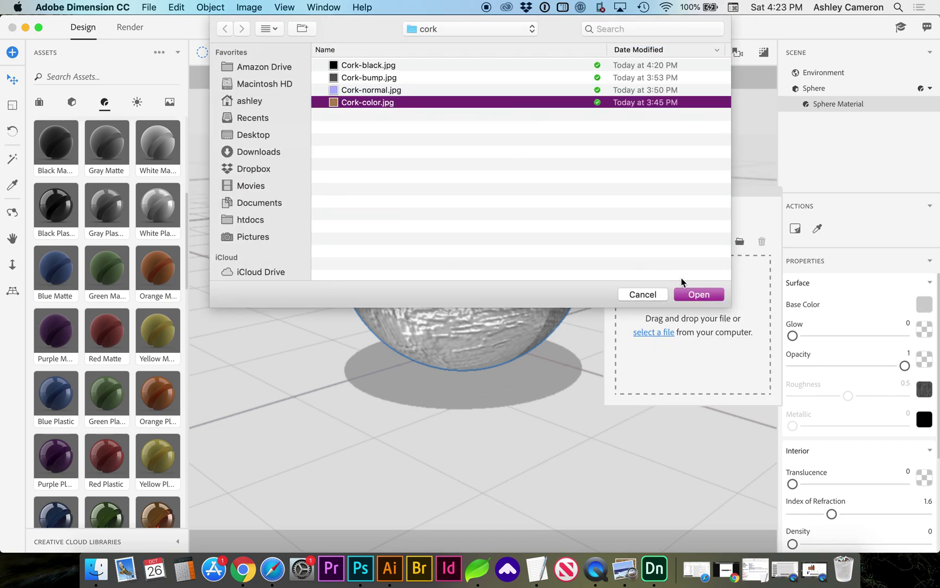
{"action": "left_click", "coordinate": [695, 292]}
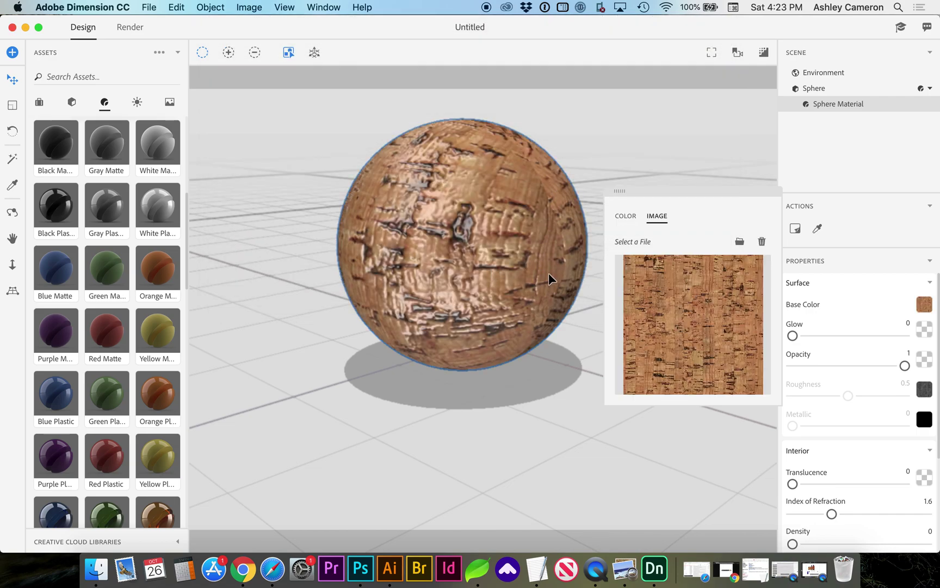
{"action": "left_click", "coordinate": [532, 278]}
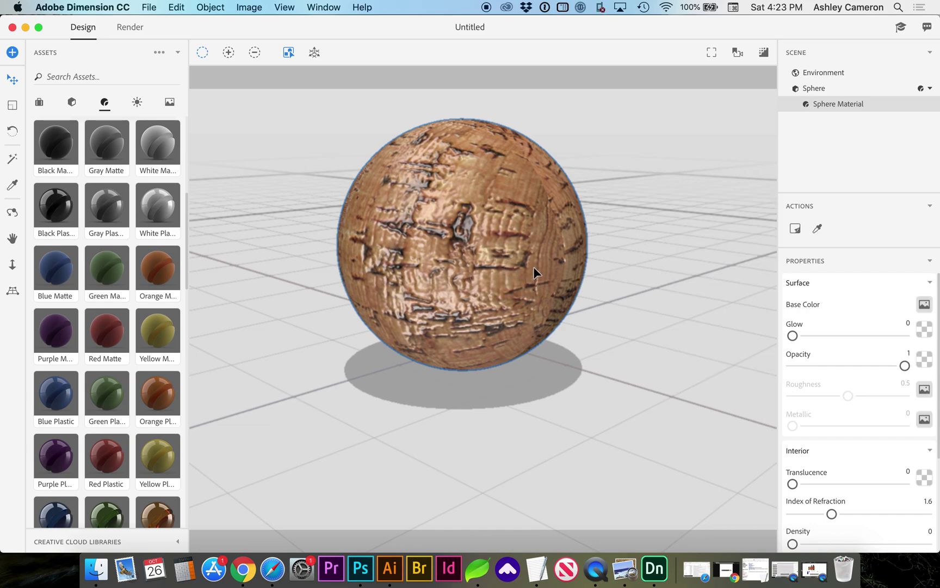
{"action": "left_click", "coordinate": [515, 265]}
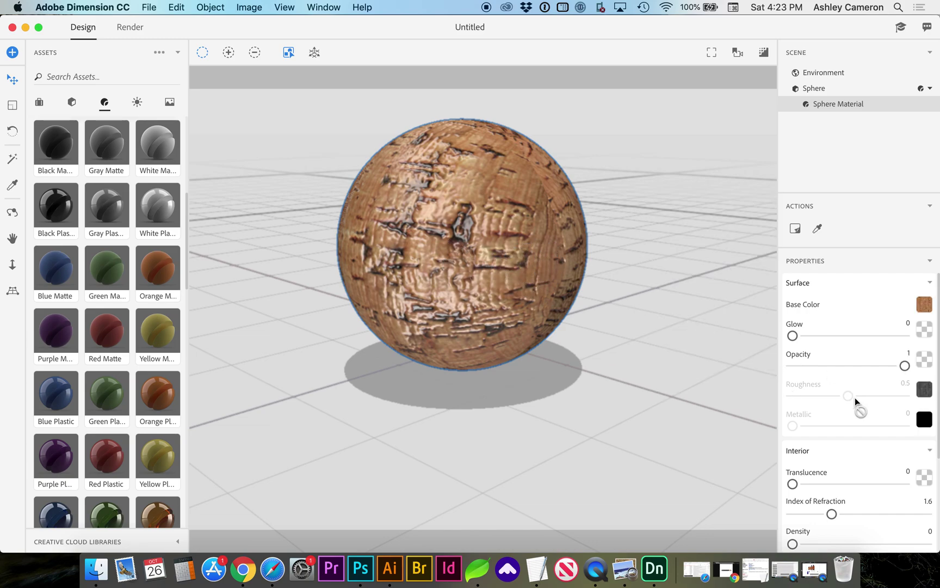
Step: Orbit the camera around the cork sphere with the Orbit tool
{"action": "scroll", "coordinate": [855, 397], "scroll_direction": "down", "scroll_amount": 3}
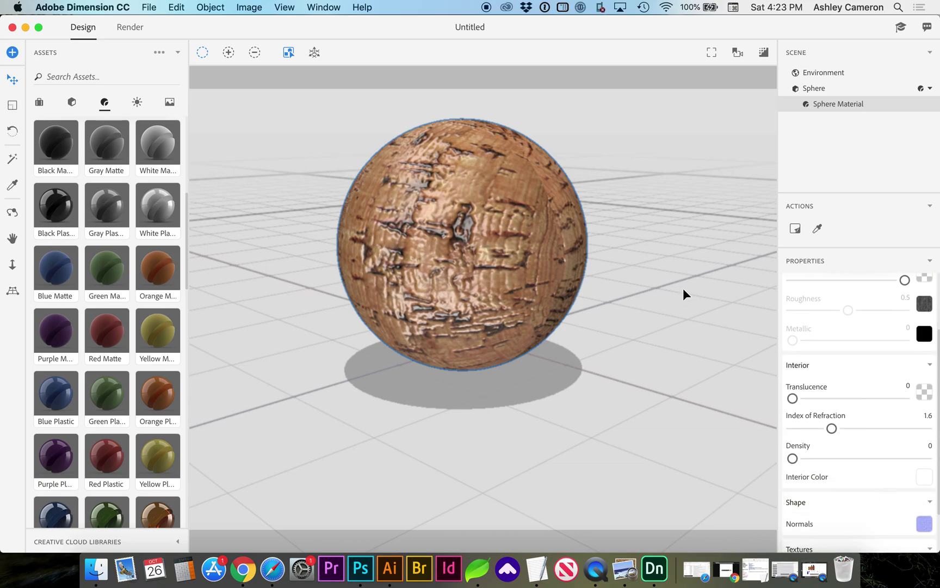
{"action": "left_click", "coordinate": [11, 213]}
{"action": "left_click_drag", "start_coordinate": [422, 263], "coordinate": [332, 262]}
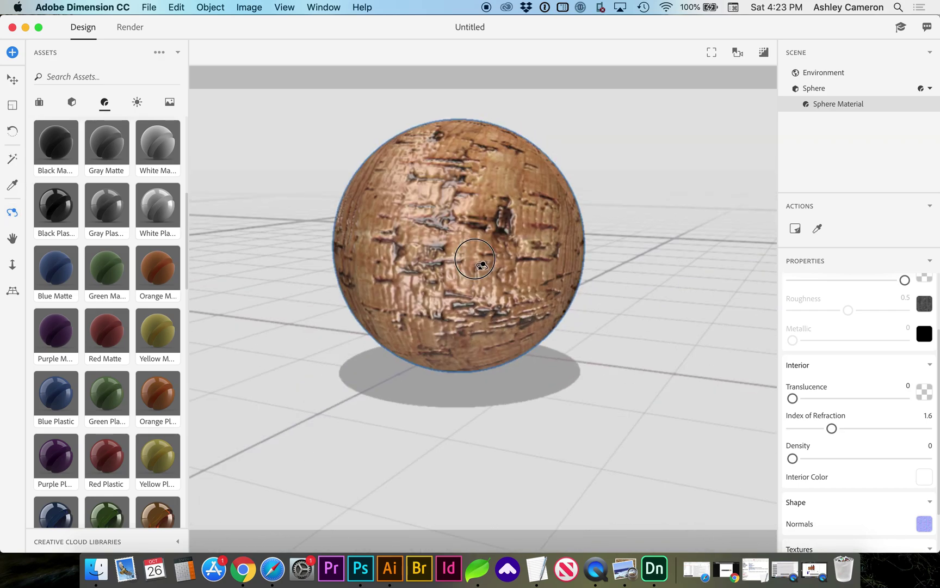
{"action": "scroll", "coordinate": [831, 398], "scroll_direction": "down", "scroll_amount": 1}
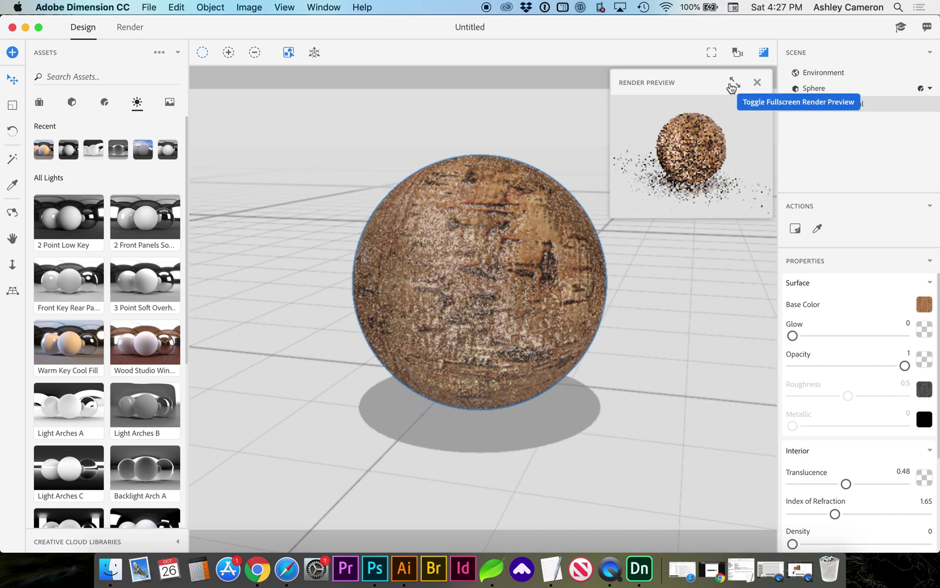
Step: View the cork sphere's render preview fullscreen, then close it
{"action": "left_click", "coordinate": [733, 86]}
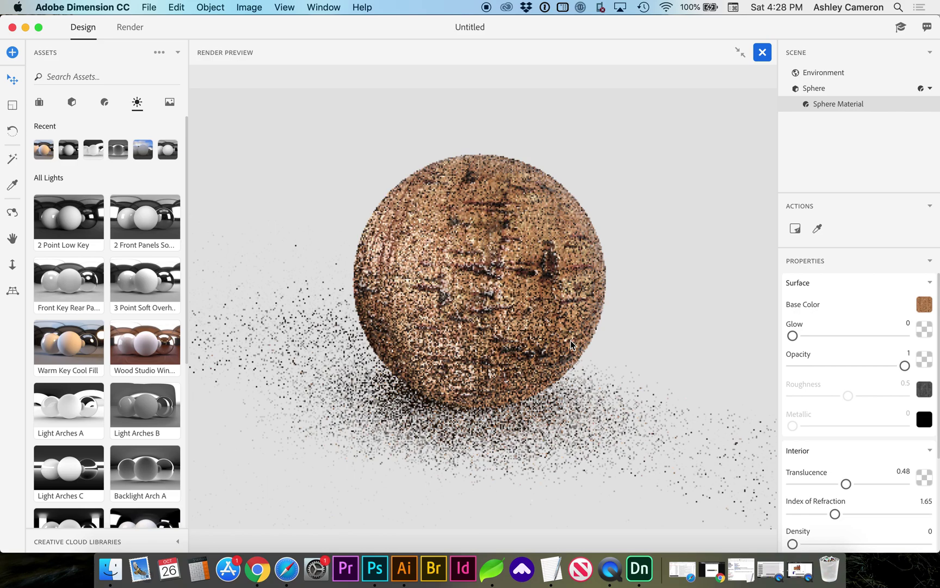
{"action": "left_click", "coordinate": [740, 53]}
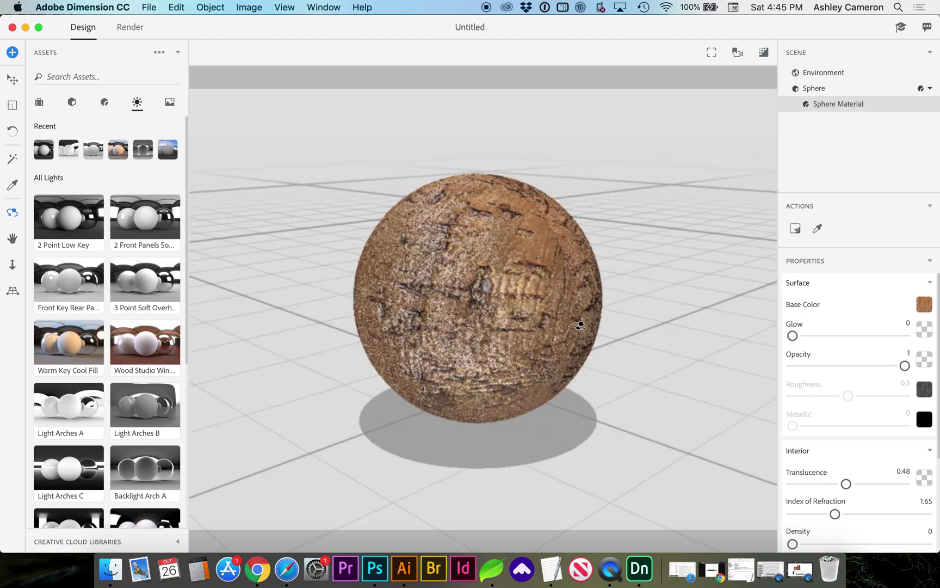
Step: Set the Sphere Material's linked texture Repeat X/Y to 3.3
{"action": "scroll", "coordinate": [853, 351], "scroll_direction": "down", "scroll_amount": 5}
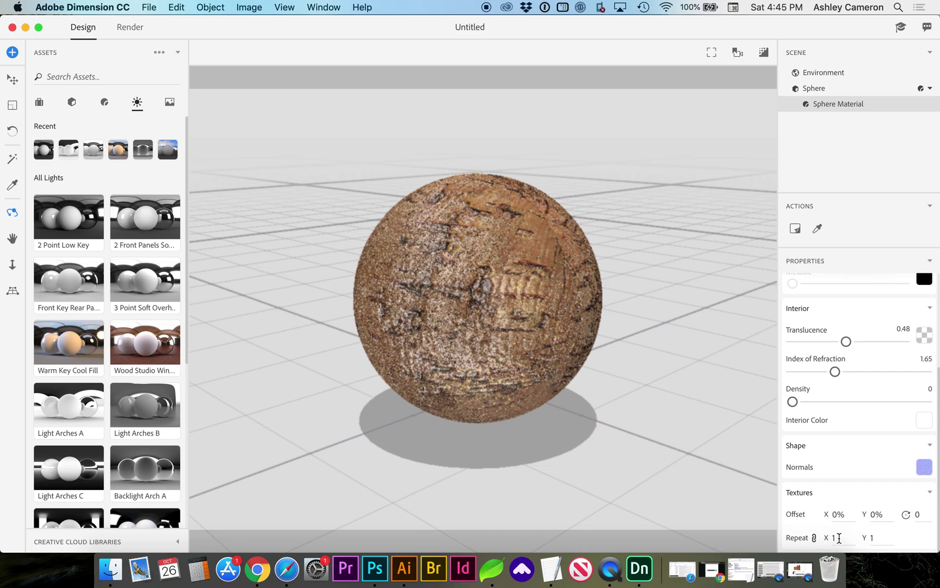
{"action": "left_click", "coordinate": [836, 102]}
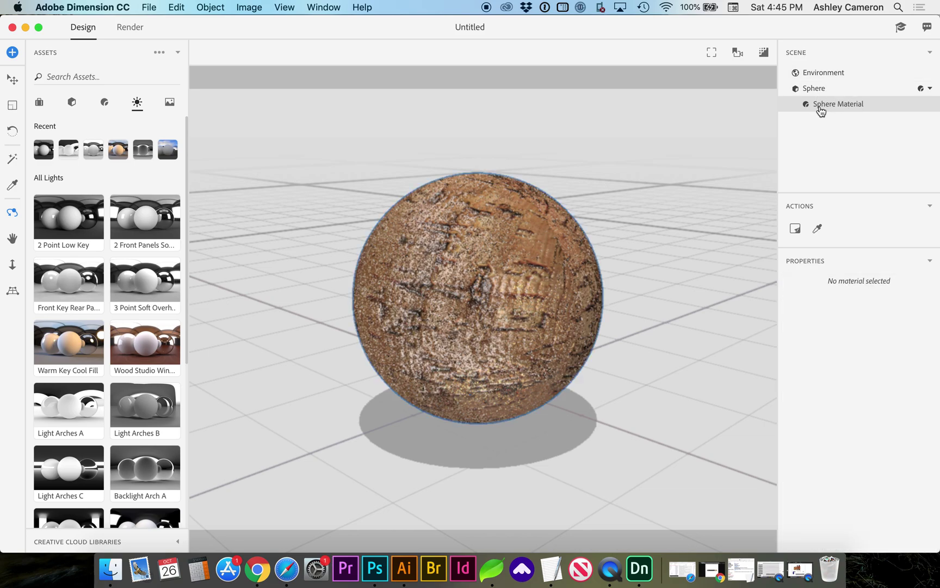
{"action": "scroll", "coordinate": [826, 516], "scroll_direction": "down", "scroll_amount": 3}
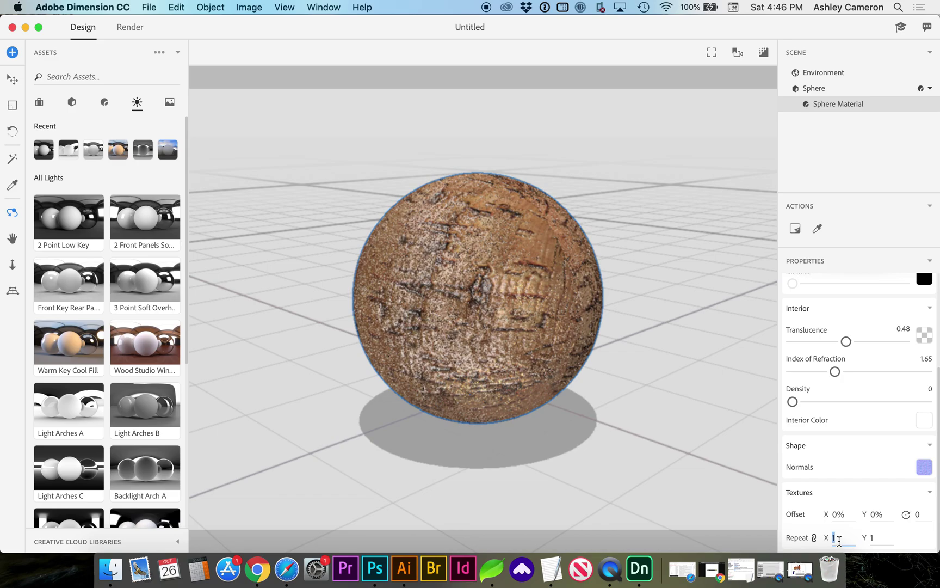
{"action": "type", "text": "2.2"}
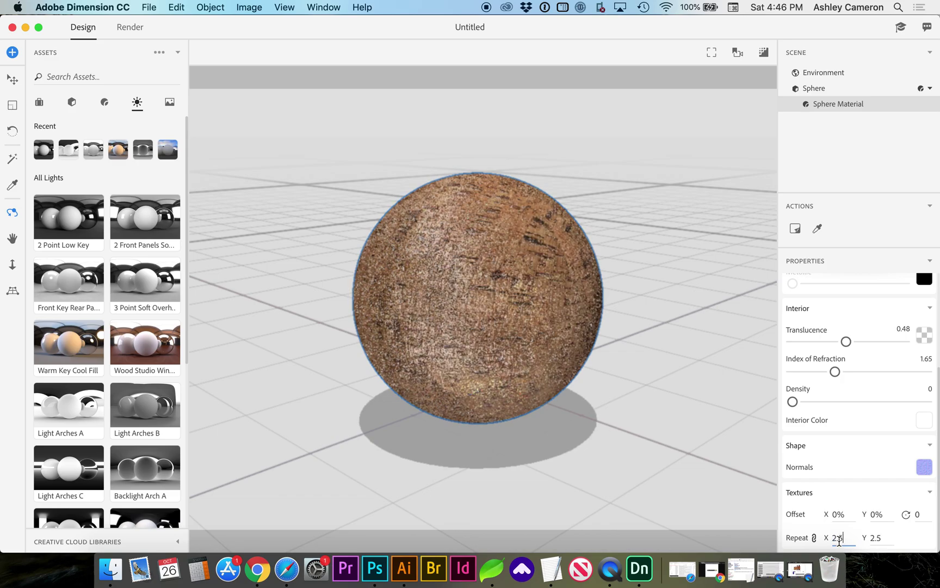
{"action": "key", "text": "Up"}
{"action": "key", "text": "BackSpace"}
{"action": "type", "text": "3.3"}
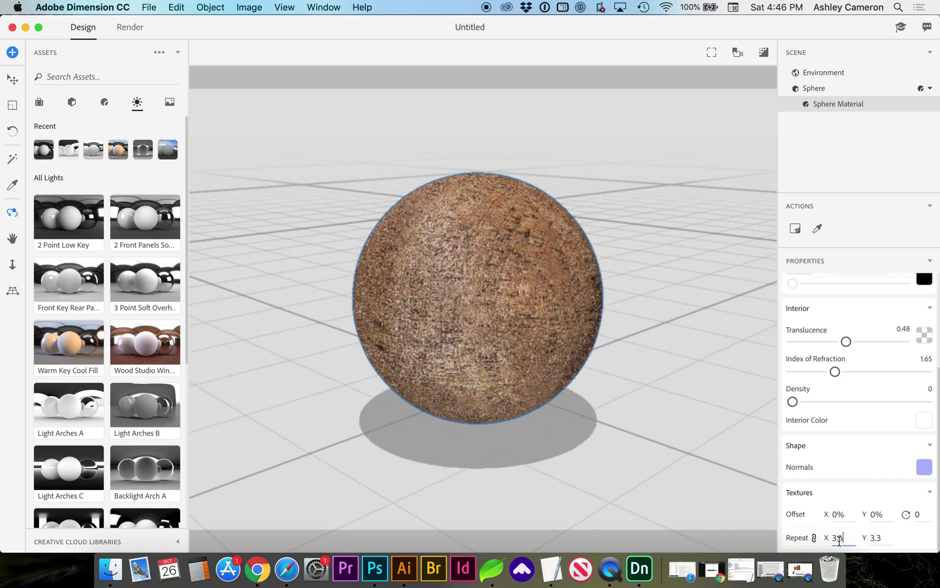